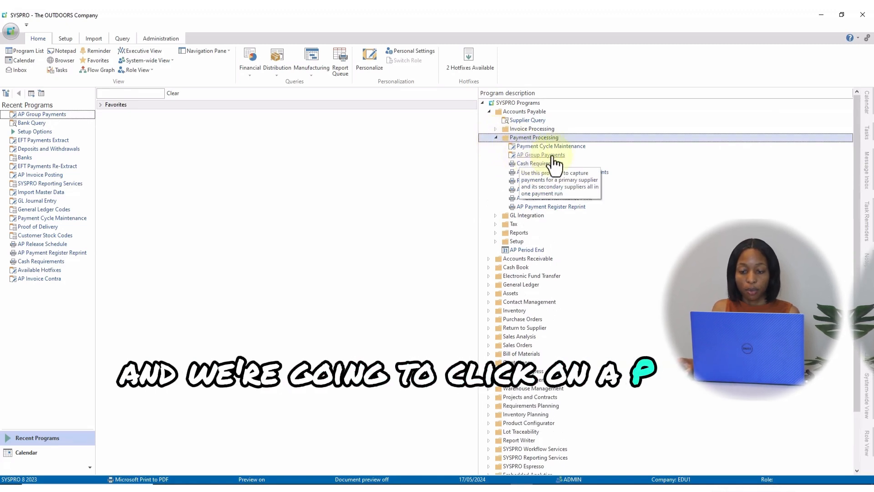
Step: Open the AP Group Payments program in a maximized window and start payment run AAGP-02
{"action": "double_click", "coordinate": [554, 155]}
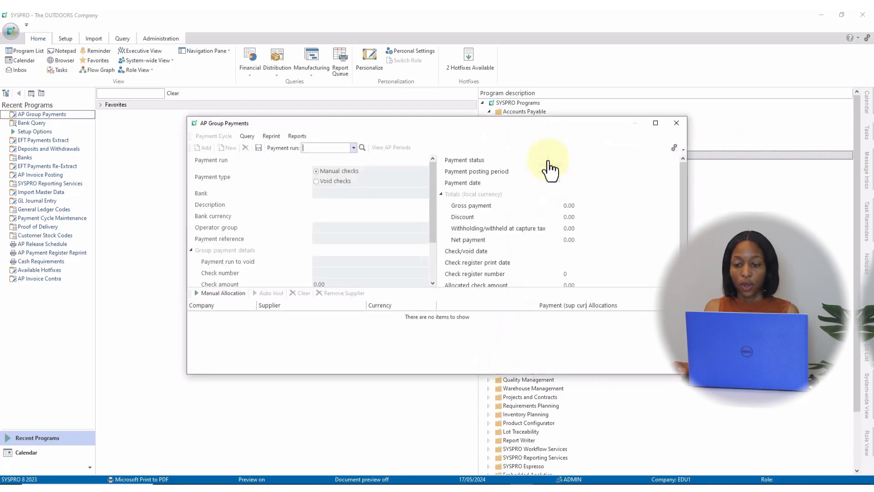
{"action": "left_click", "coordinate": [653, 125]}
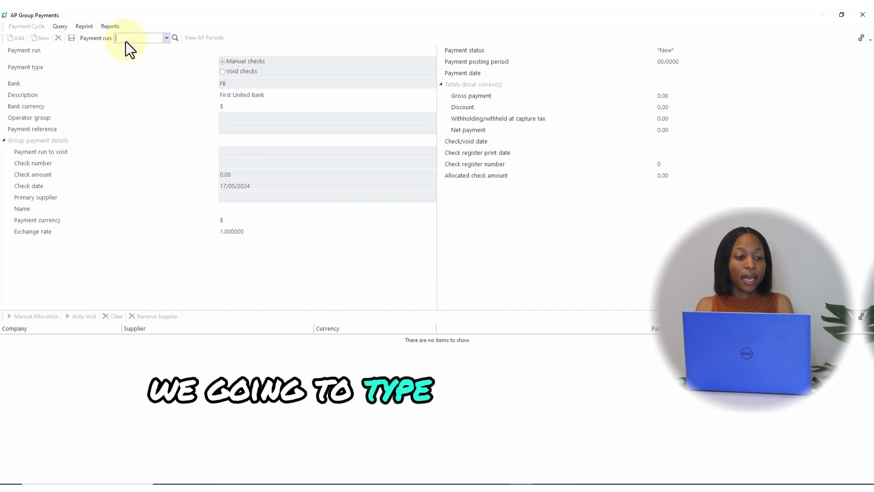
{"action": "type", "text": "AAGP-02"}
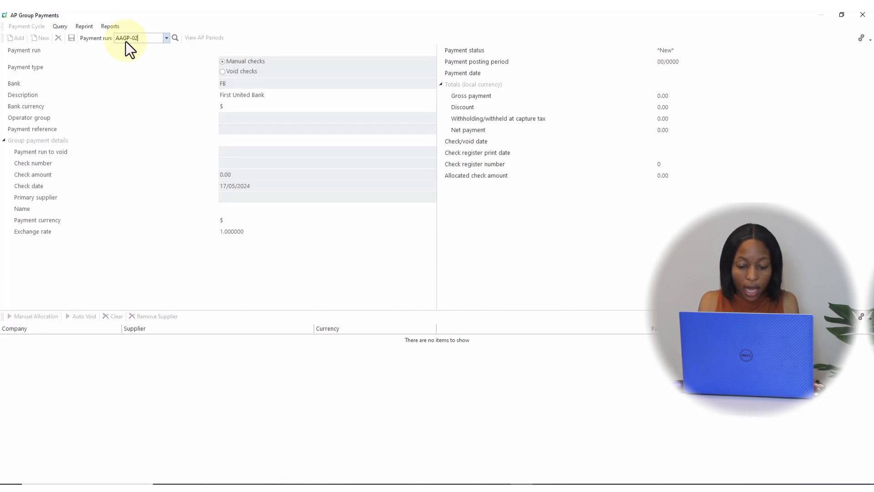
{"action": "key", "text": "Tab"}
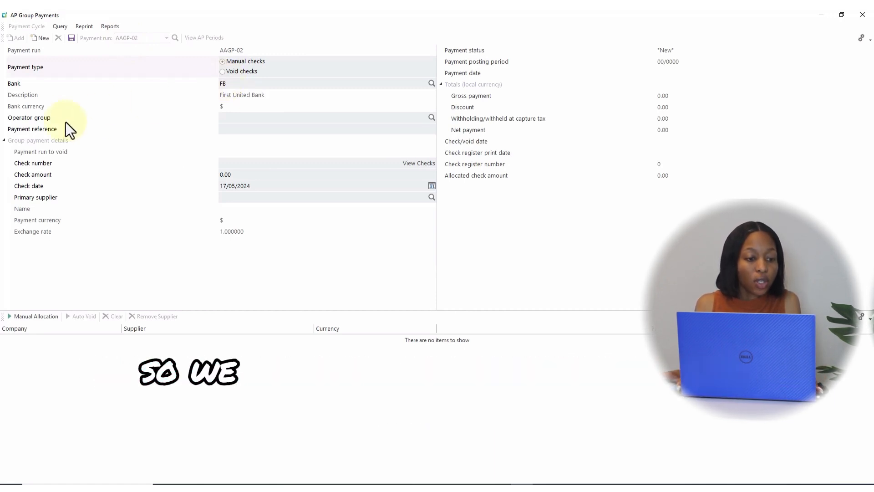
Step: Set the payment reference to AAGP-02
{"action": "left_click", "coordinate": [235, 129]}
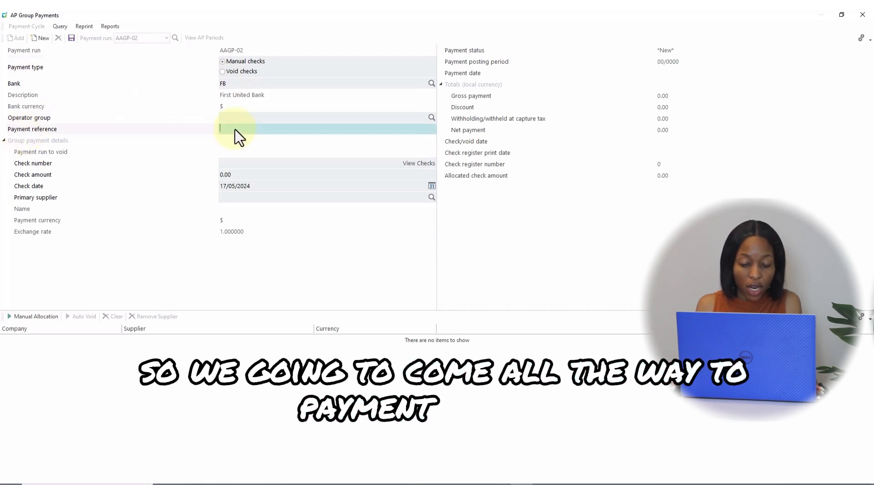
{"action": "type", "text": "AA"}
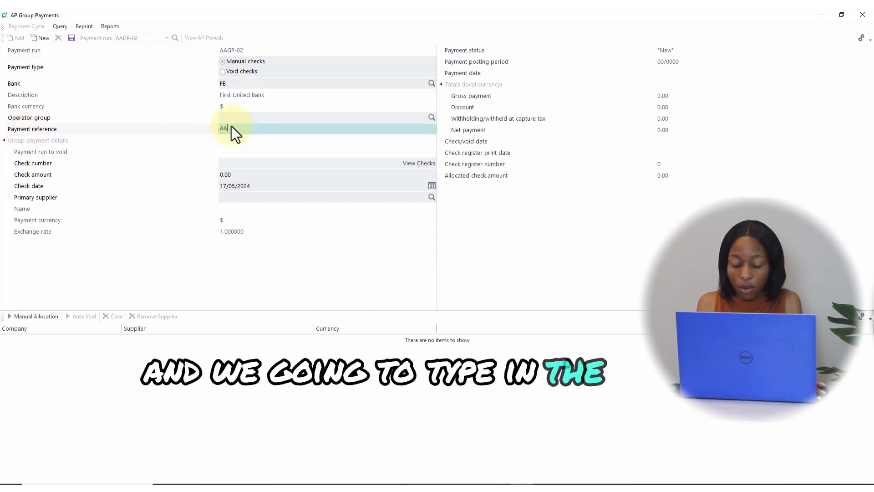
{"action": "type", "text": "GP-02"}
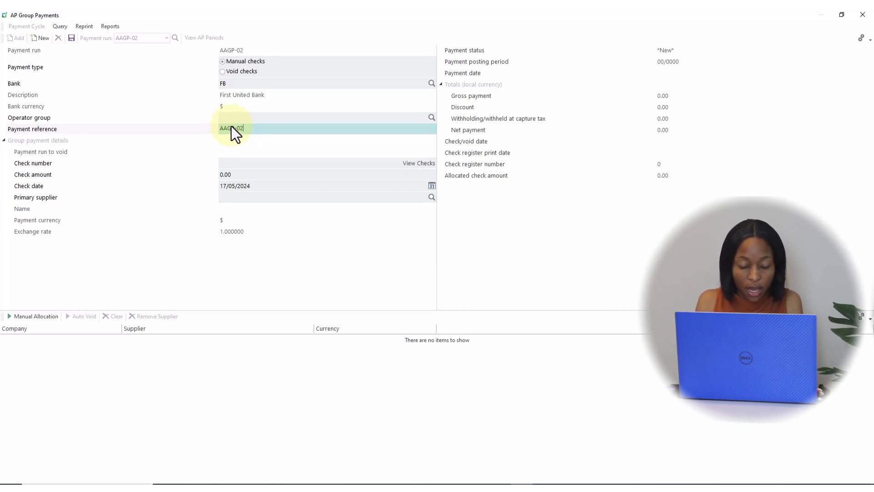
Step: Enter check number 100011 and a check amount of 10,000.00 for the group payment
{"action": "left_click", "coordinate": [271, 159]}
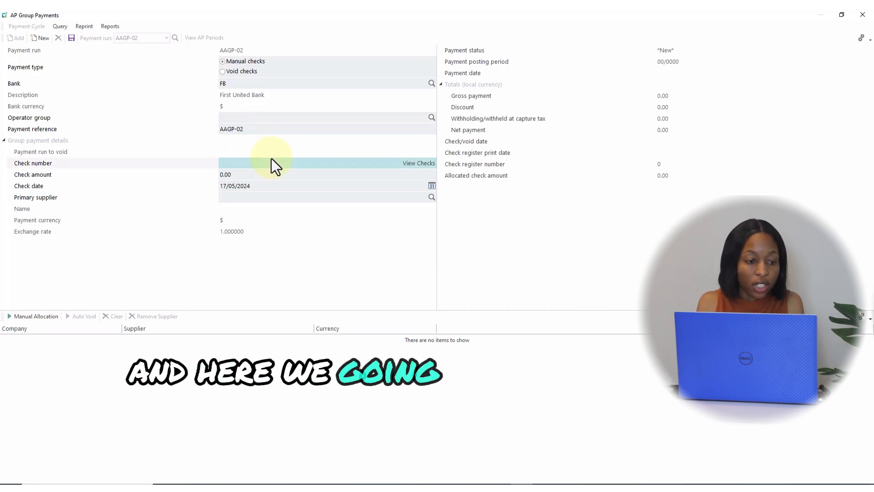
{"action": "type", "text": "1"}
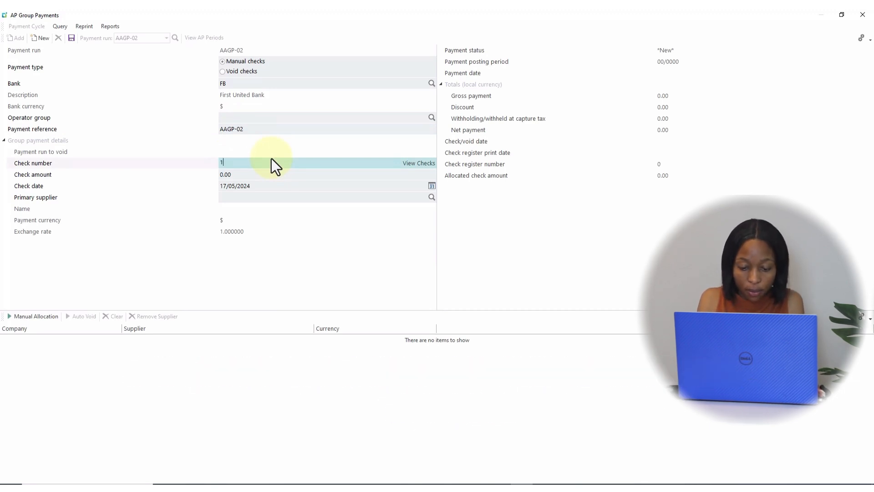
{"action": "type", "text": "000"}
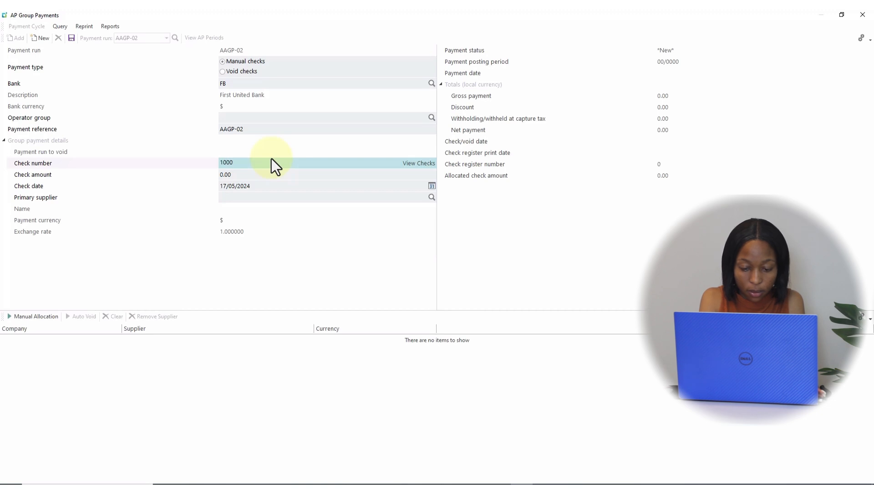
{"action": "type", "text": "11"}
{"action": "key", "text": "Tab"}
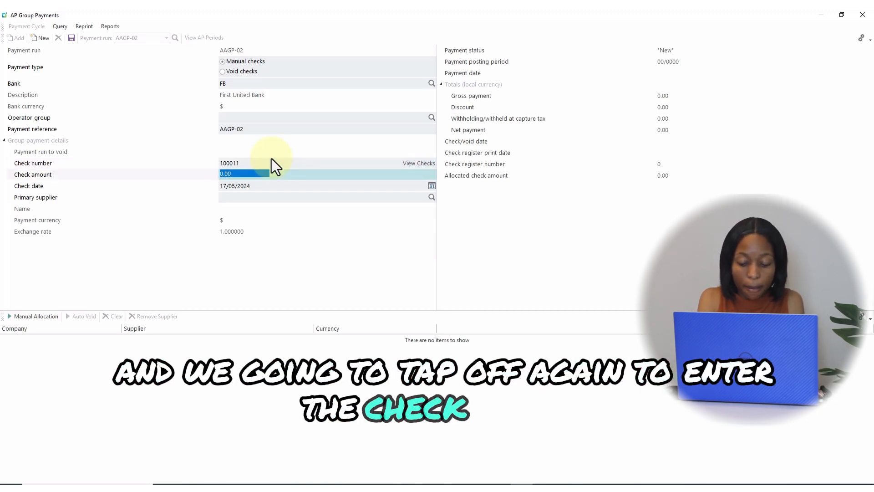
{"action": "type", "text": "10,0"}
{"action": "type", "text": "00"}
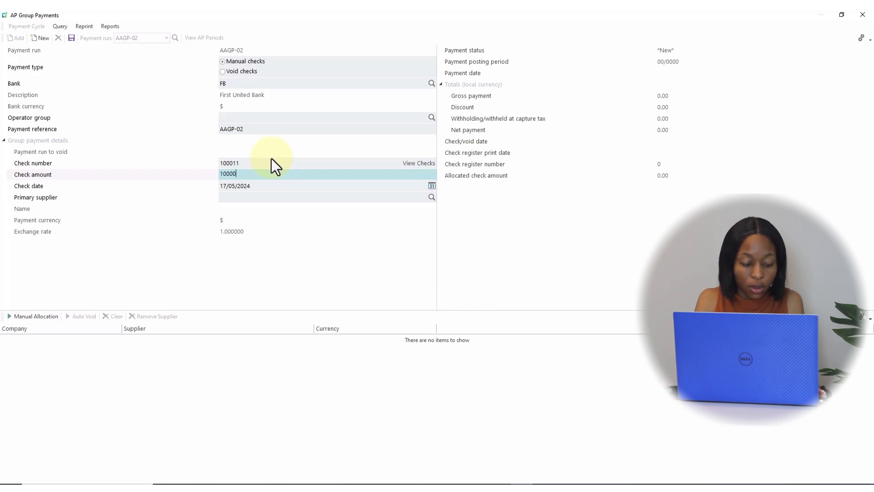
{"action": "key", "text": "Tab"}
{"action": "key", "text": "Tab"}
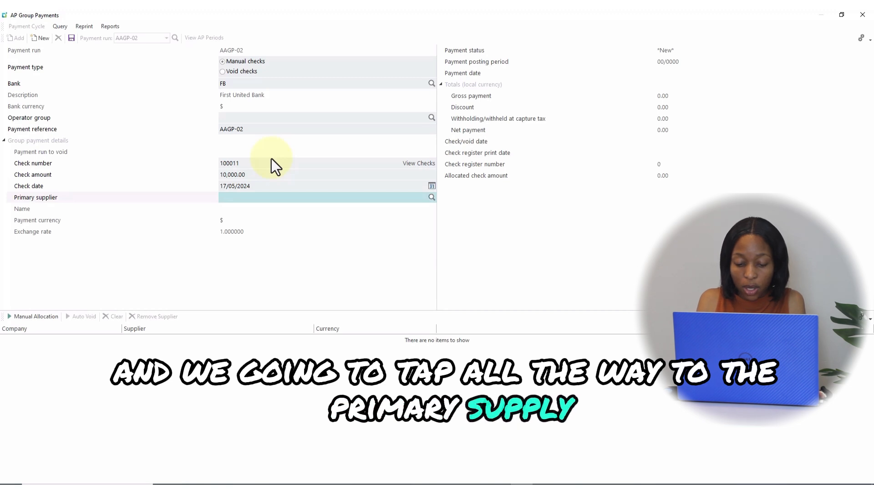
Step: Set the primary supplier to 0000094
{"action": "type", "text": "9"}
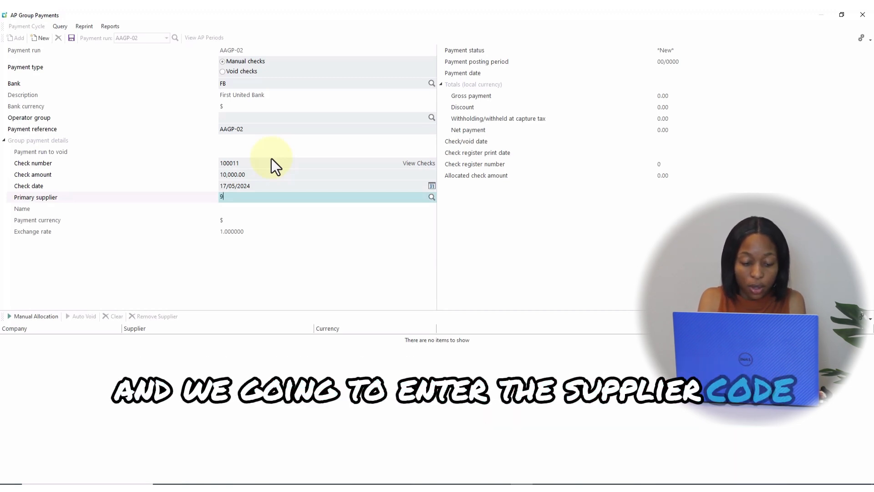
{"action": "type", "text": "4"}
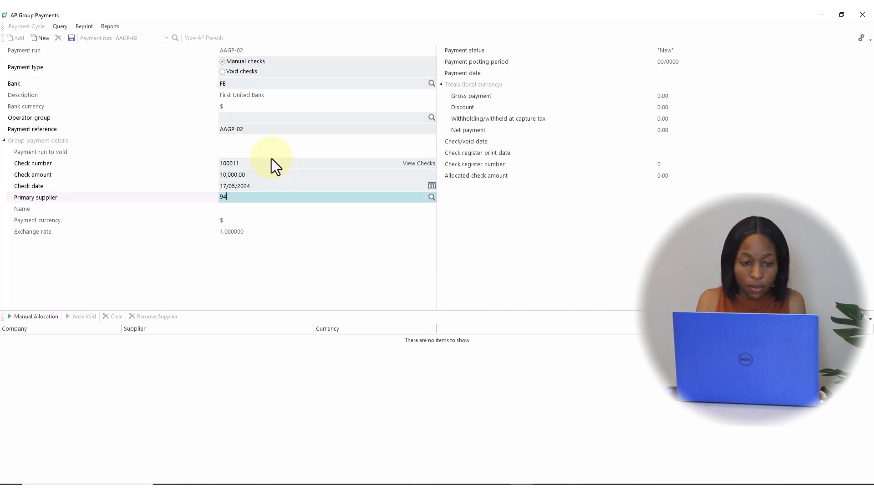
{"action": "key", "text": "Tab"}
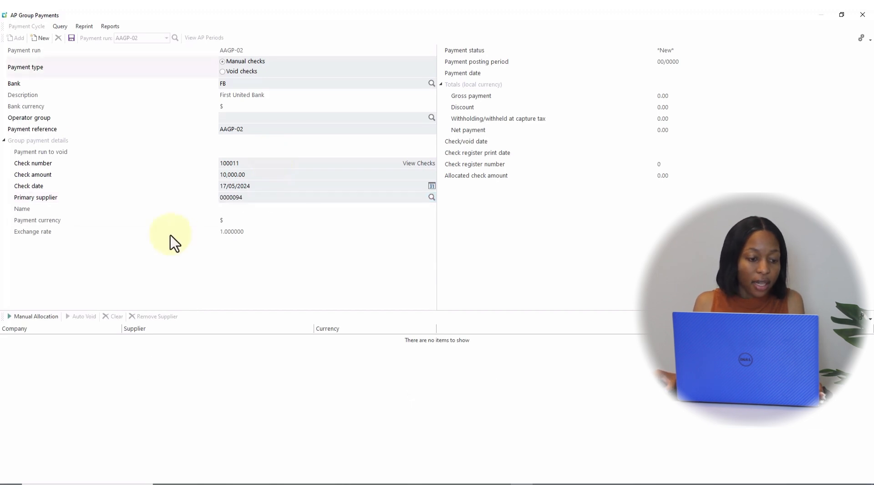
Step: Open manual allocation, confirming the save of the payment run information
{"action": "left_click", "coordinate": [33, 319]}
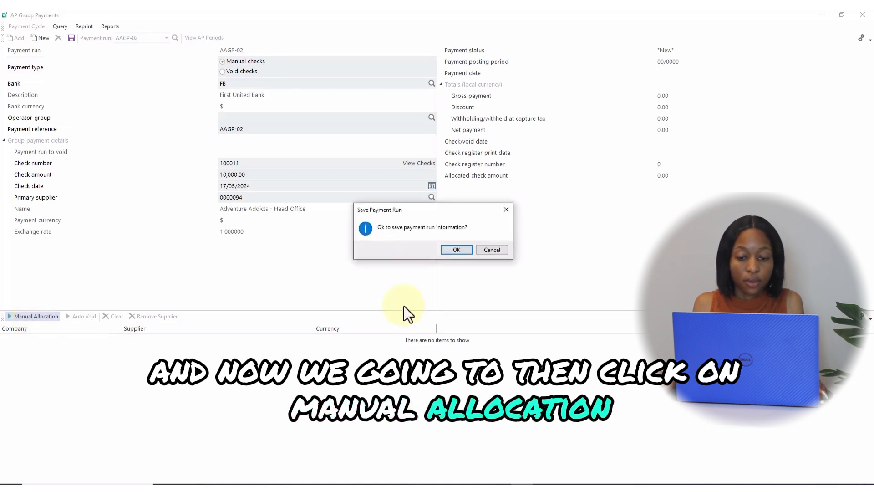
{"action": "left_click", "coordinate": [456, 250]}
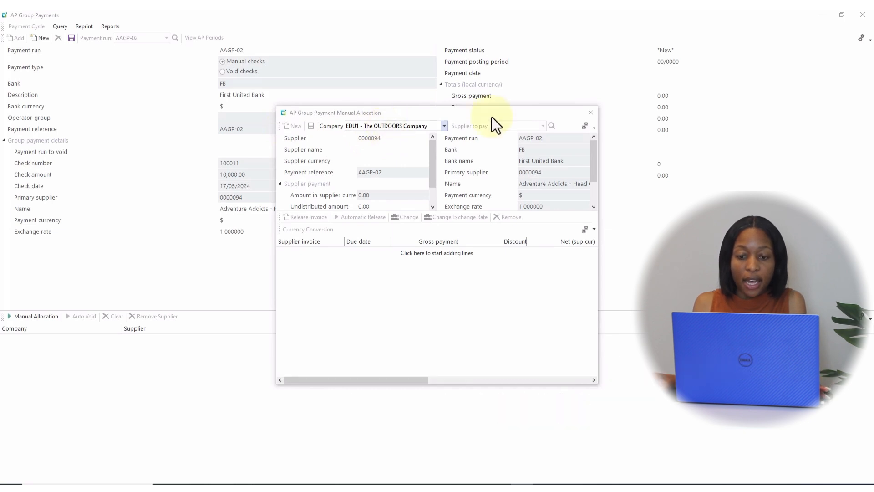
Step: Select company EDU1 - The OUTDOORS Company for the manual allocation
{"action": "left_click", "coordinate": [416, 125]}
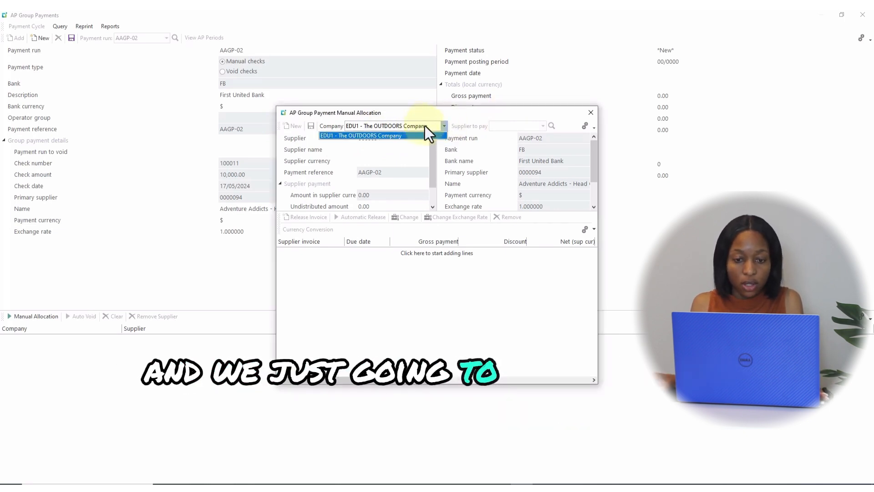
{"action": "left_click", "coordinate": [425, 126]}
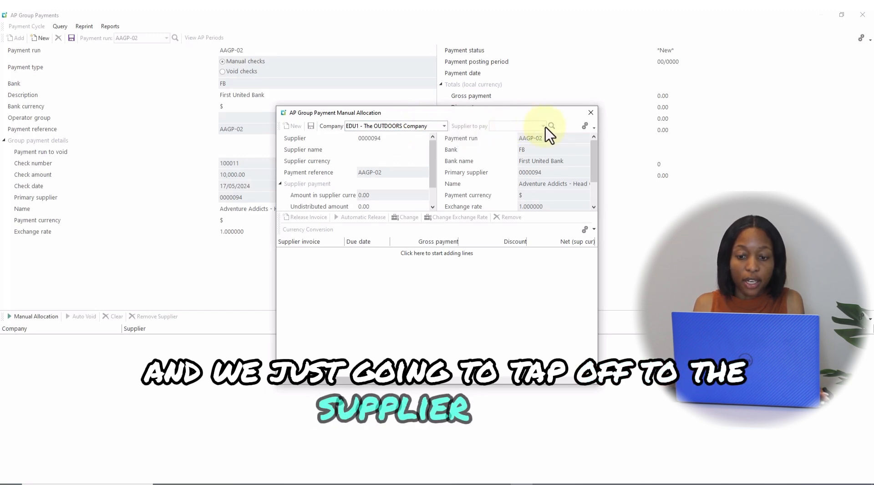
{"action": "left_click", "coordinate": [392, 126]}
{"action": "left_click", "coordinate": [391, 125]}
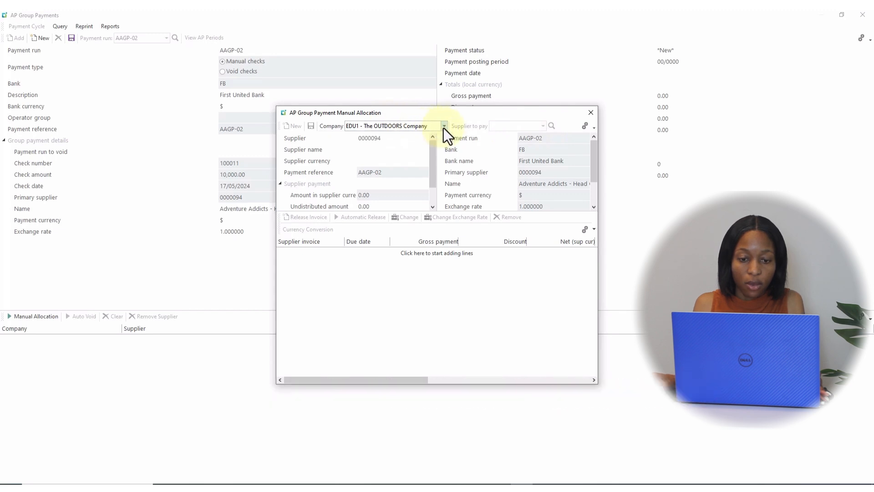
{"action": "left_click", "coordinate": [443, 128]}
{"action": "left_click", "coordinate": [406, 133]}
{"action": "left_click", "coordinate": [416, 129]}
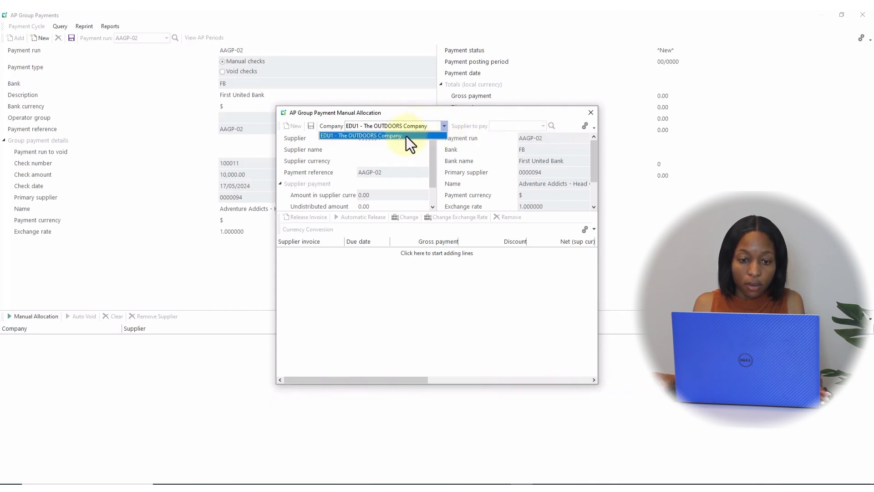
{"action": "left_click", "coordinate": [406, 136]}
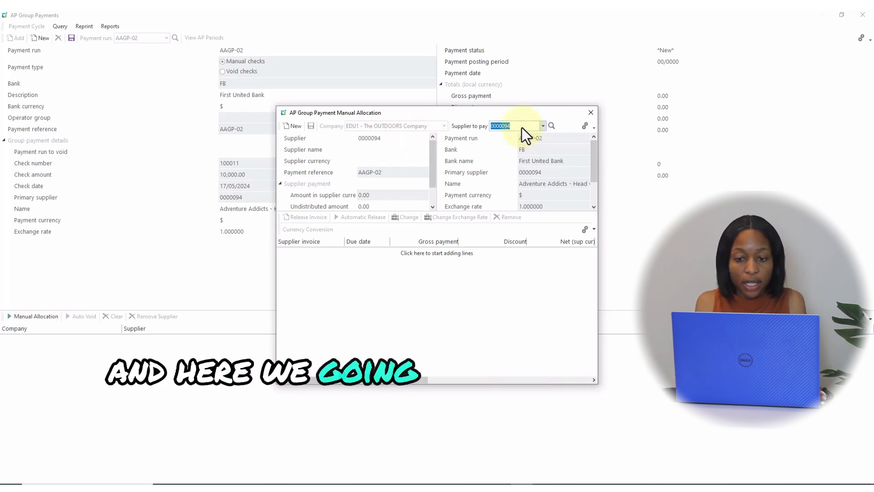
Step: Set the supplier to pay to 0000095
{"action": "key", "text": "BackSpace"}
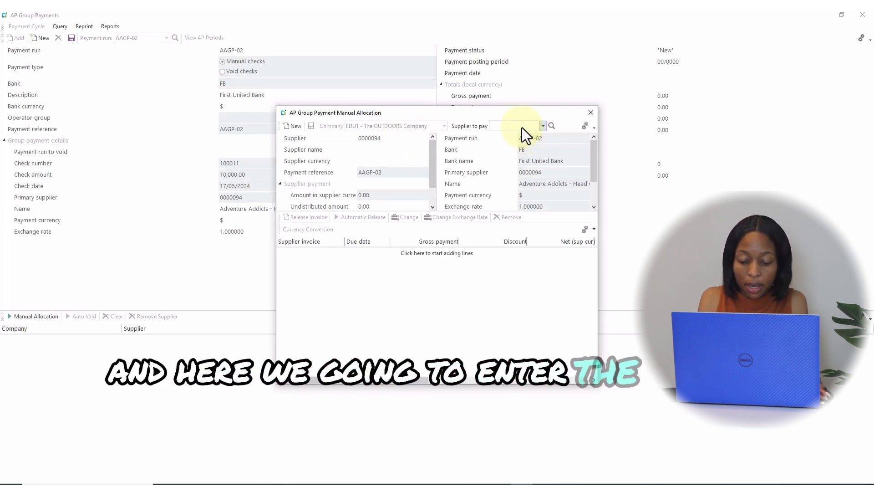
{"action": "type", "text": "9"}
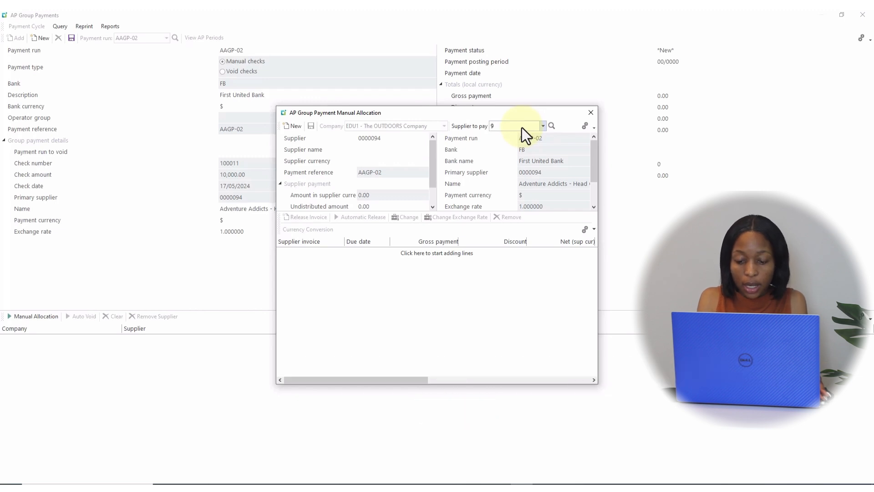
{"action": "type", "text": "5"}
{"action": "key", "text": "Tab"}
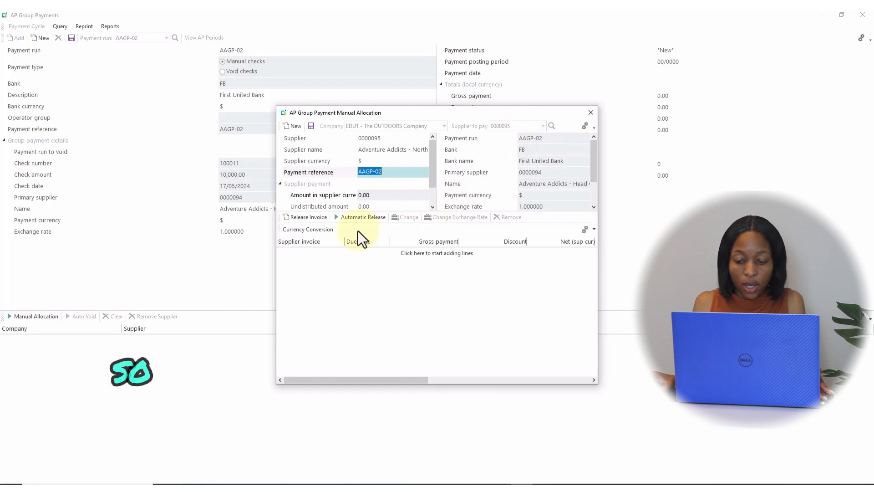
{"action": "key", "text": "Tab"}
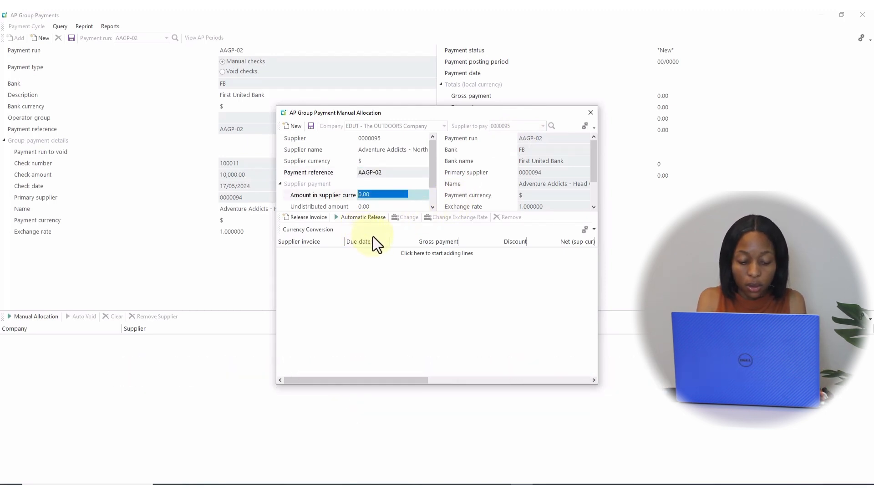
Step: Enter 5000 as the amount in supplier currency for this supplier
{"action": "type", "text": "50"}
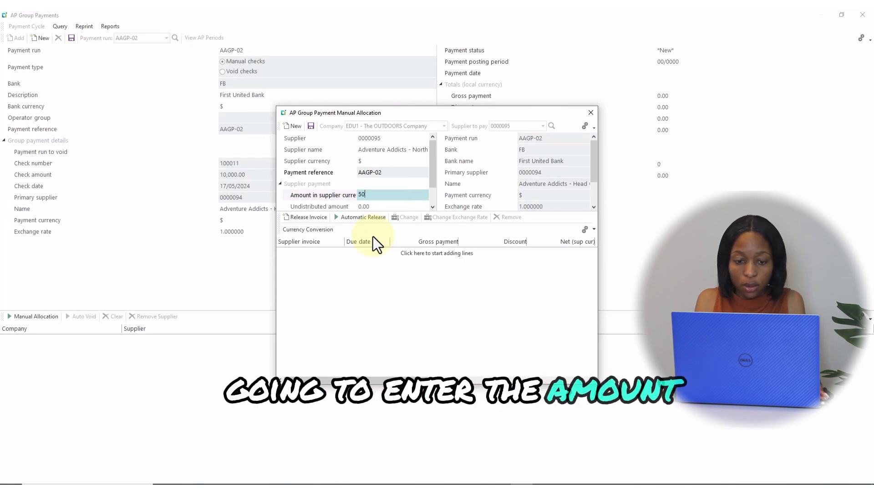
{"action": "type", "text": "00"}
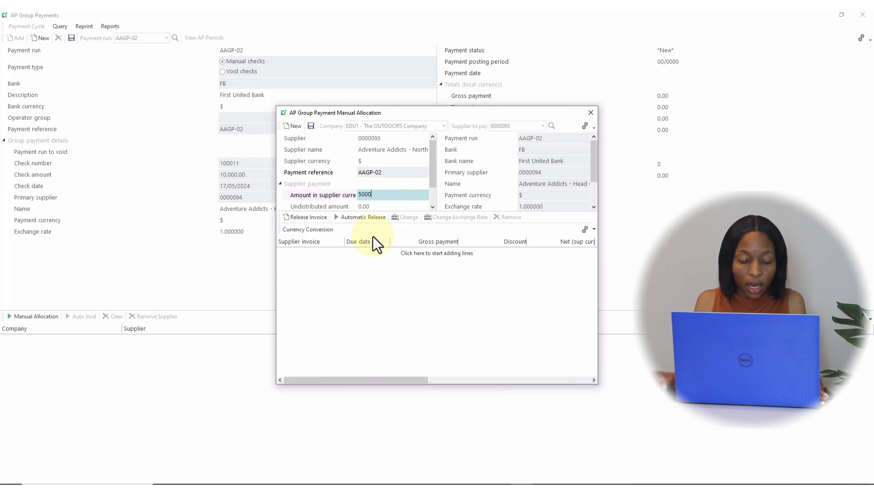
{"action": "key", "text": "Tab"}
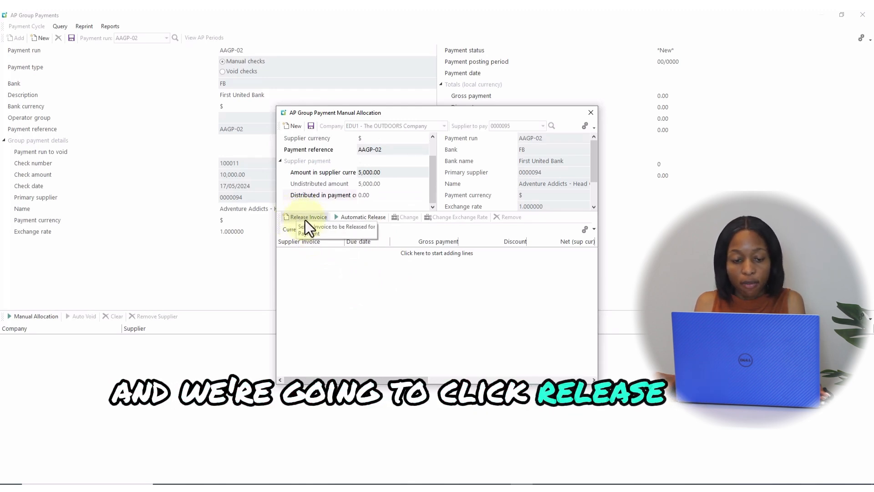
Step: Release invoice AA-N10001 for payment and save the supplier's allocation
{"action": "left_click", "coordinate": [305, 217]}
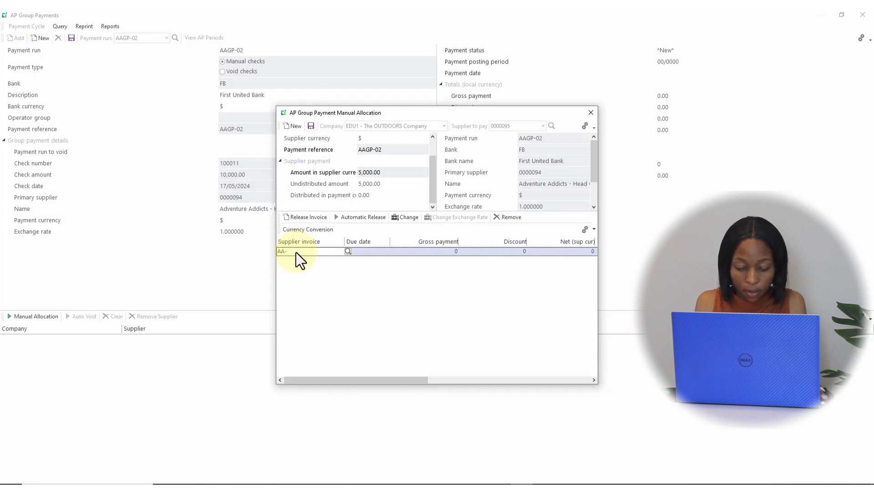
{"action": "type", "text": "10"}
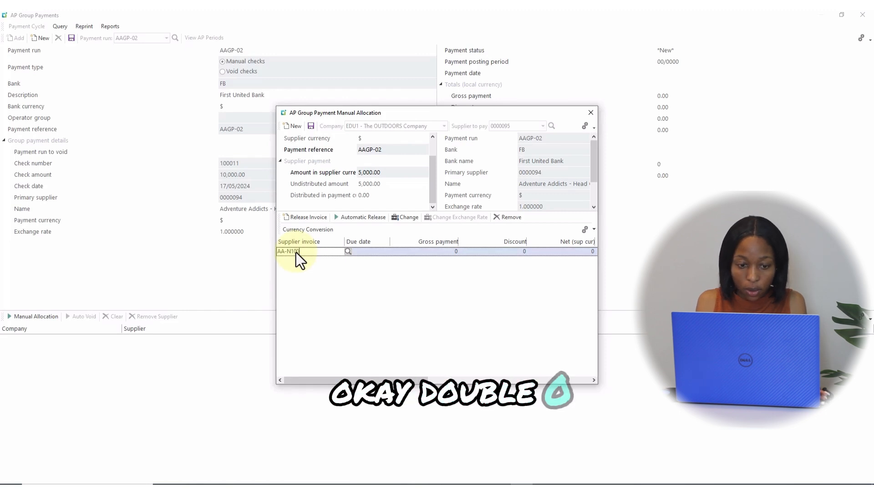
{"action": "type", "text": "01"}
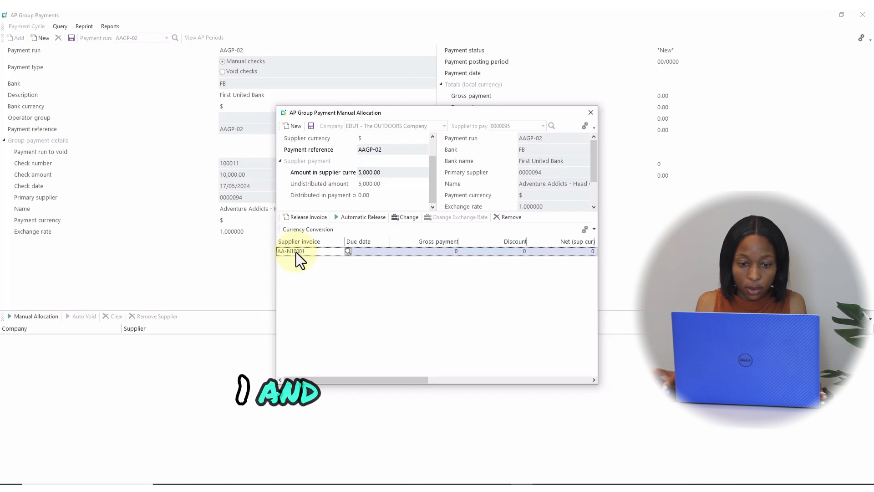
{"action": "key", "text": "Return"}
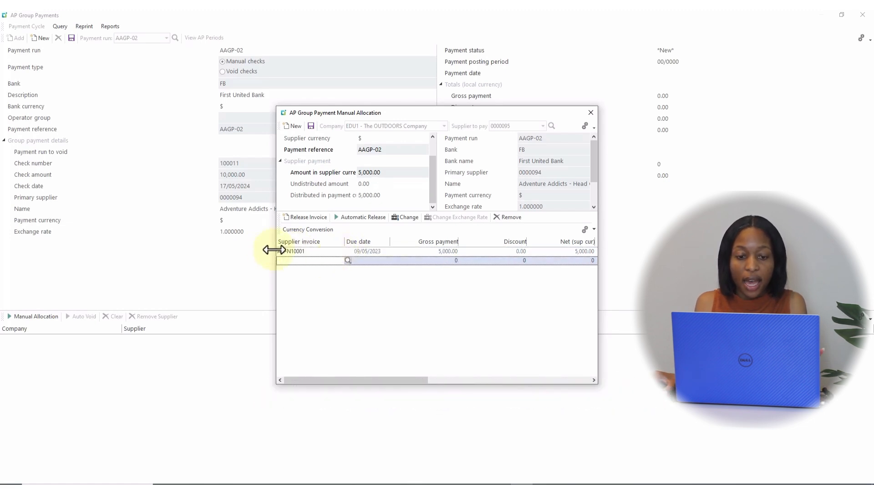
{"action": "left_click", "coordinate": [312, 125]}
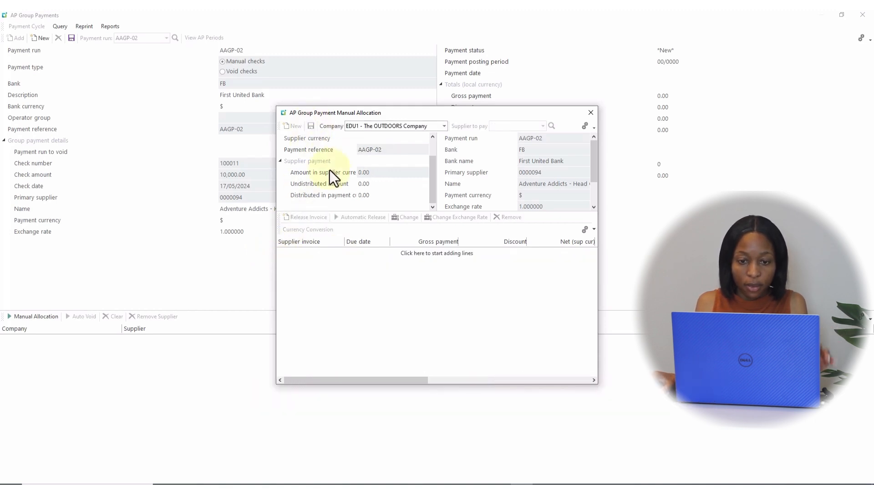
Step: Select company EDU1 - The OUTDOORS Company again and set the next supplier to pay to 0000096
{"action": "left_click", "coordinate": [431, 127]}
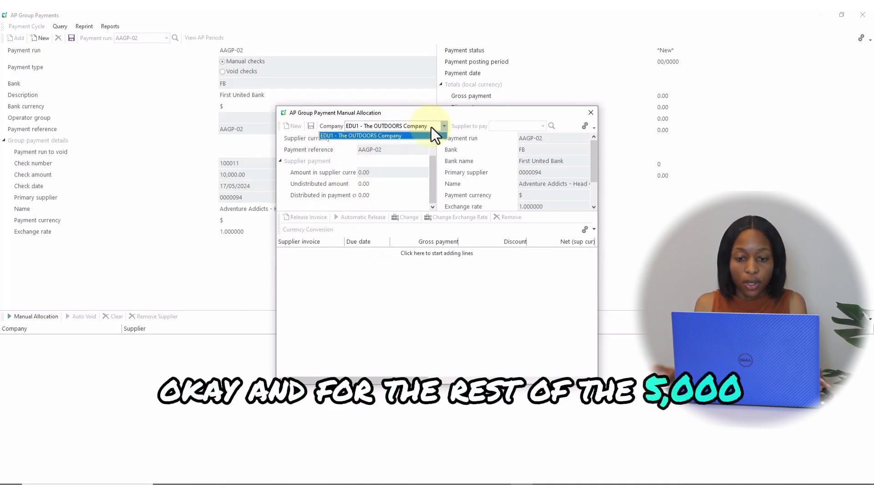
{"action": "left_click", "coordinate": [431, 127]}
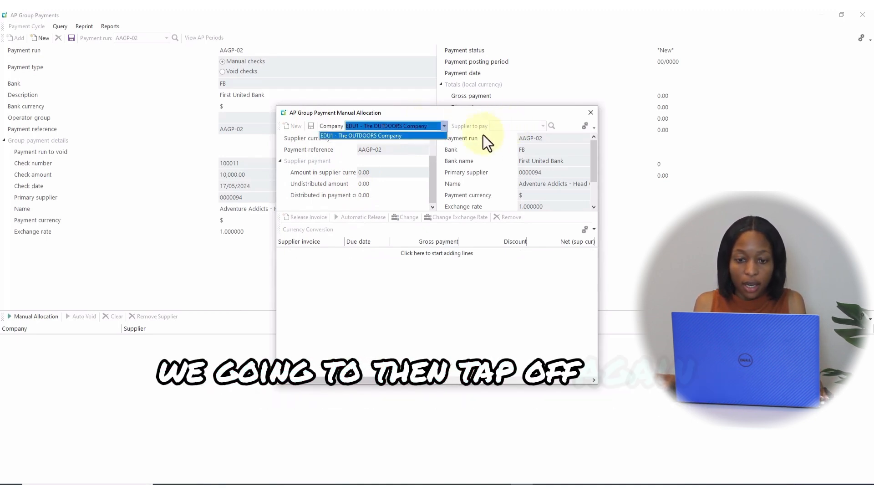
{"action": "left_click", "coordinate": [431, 126]}
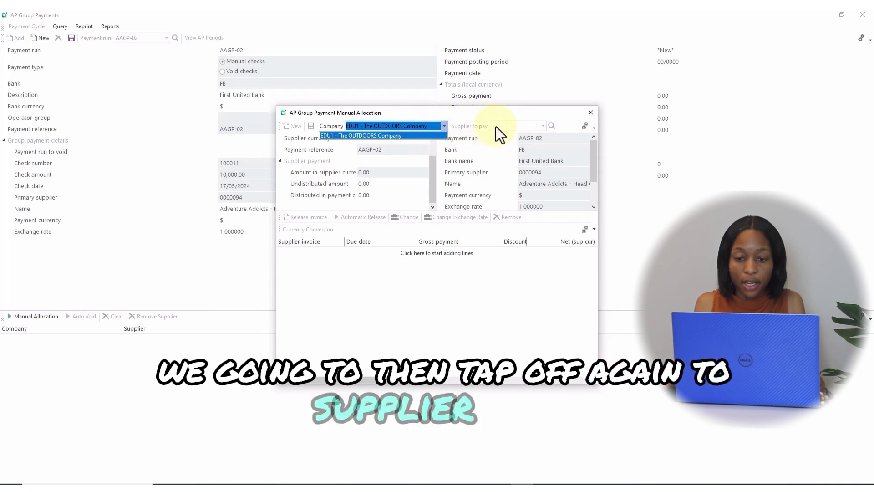
{"action": "key", "text": "Tab"}
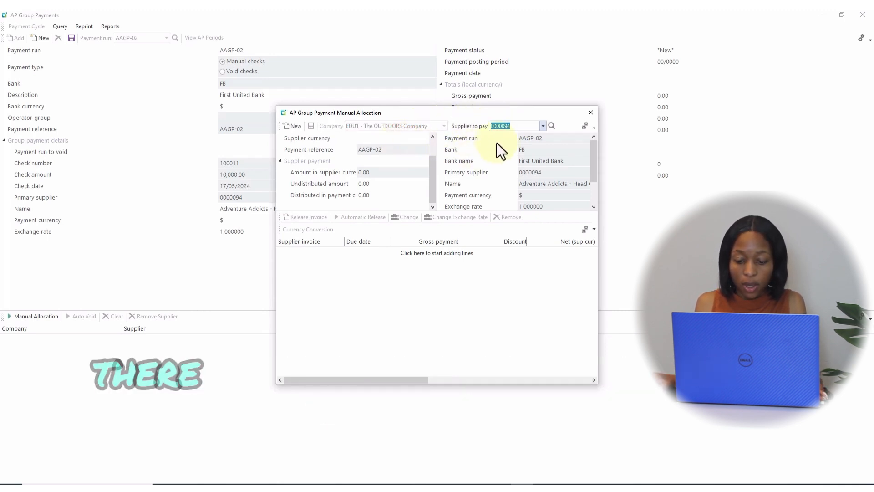
{"action": "type", "text": "9"}
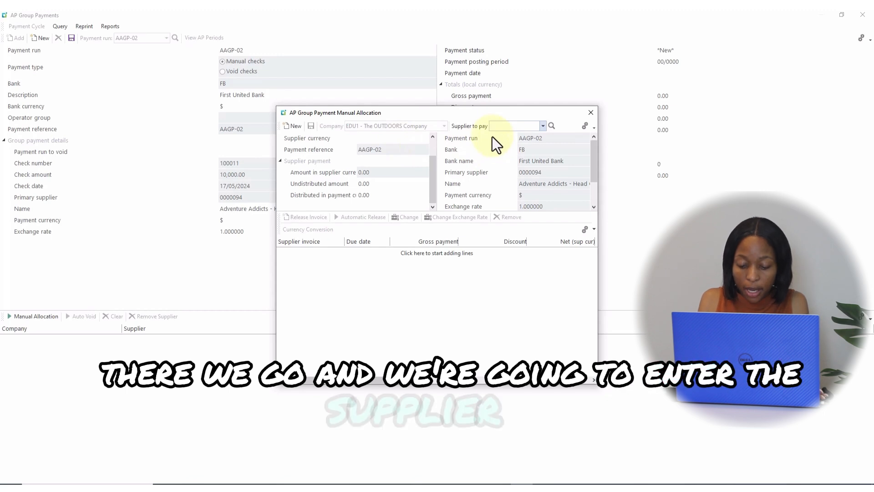
{"action": "type", "text": "6"}
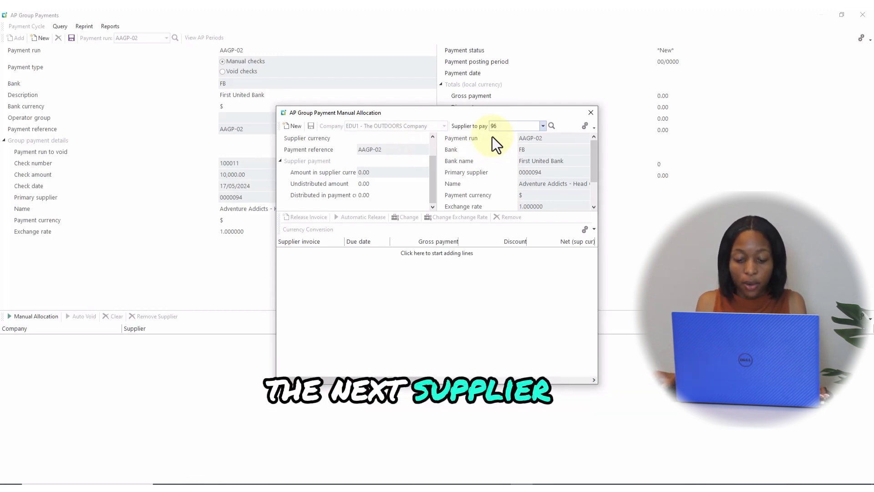
{"action": "key", "text": "Tab"}
{"action": "key", "text": "Tab"}
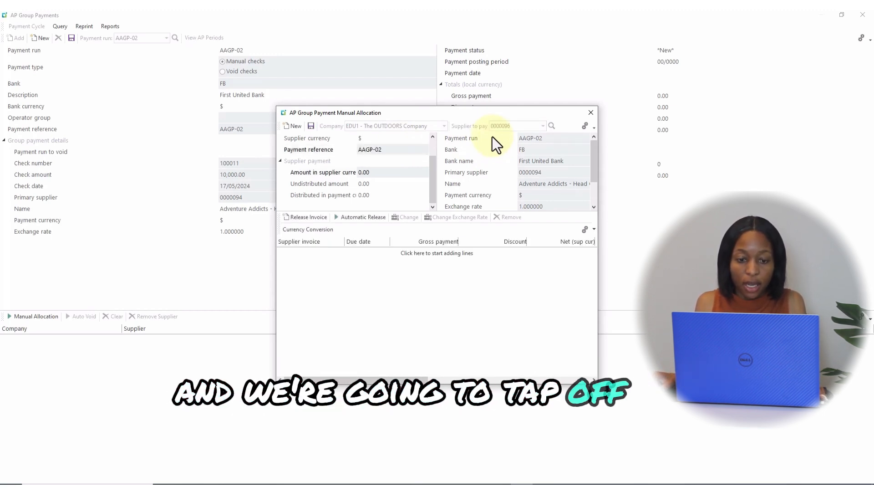
Step: Enter 5000 as the amount in supplier currency for supplier 0000096
{"action": "type", "text": "5"}
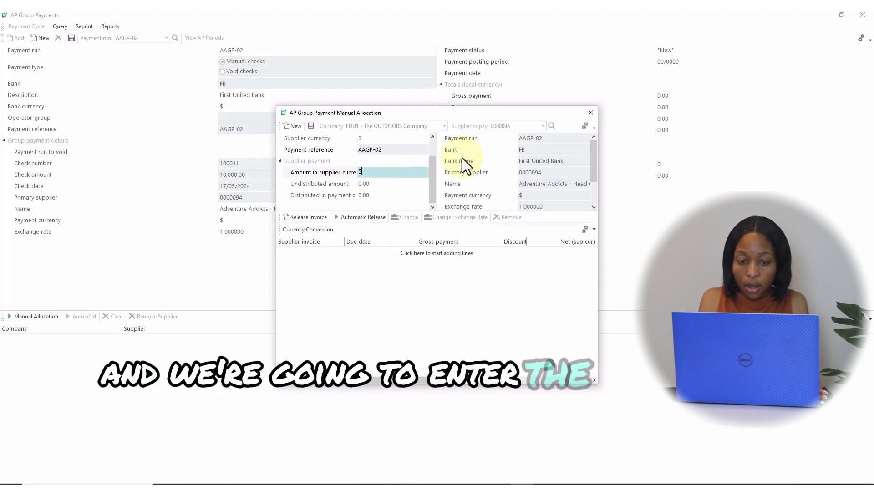
{"action": "type", "text": "000"}
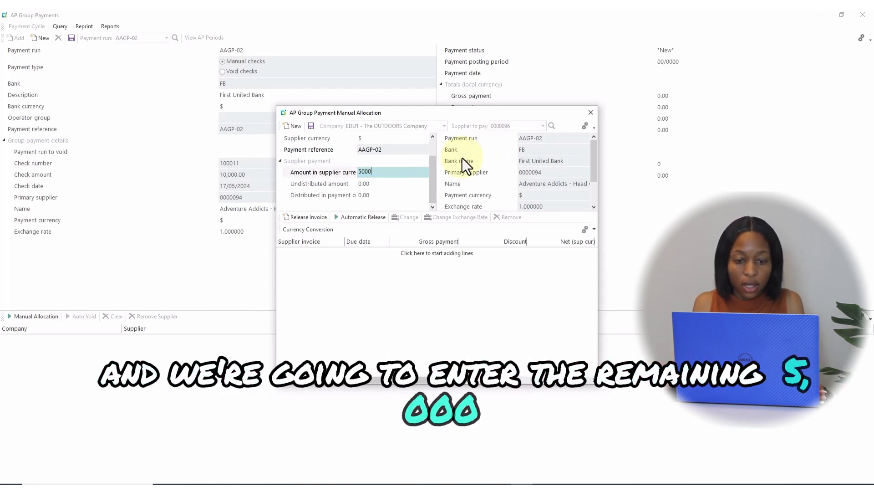
{"action": "key", "text": "Tab"}
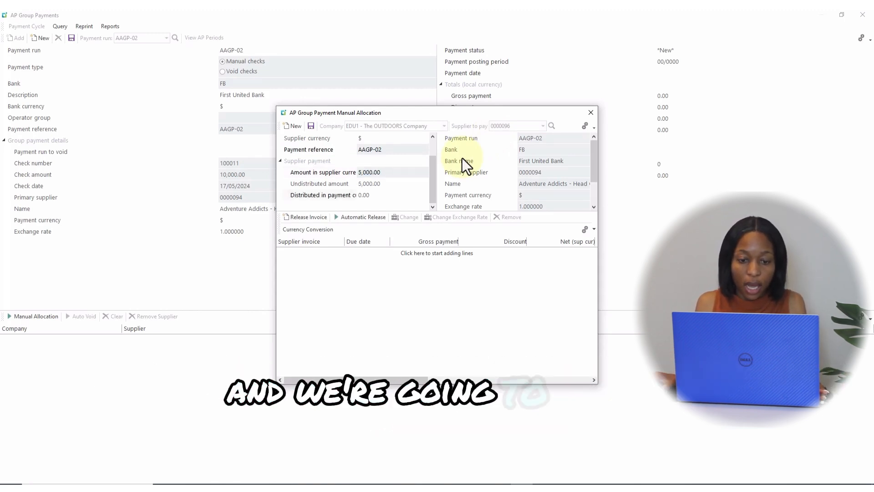
Step: Release invoice AA-S10002 for payment, save the supplier's allocation and close the manual allocation window
{"action": "left_click", "coordinate": [304, 218]}
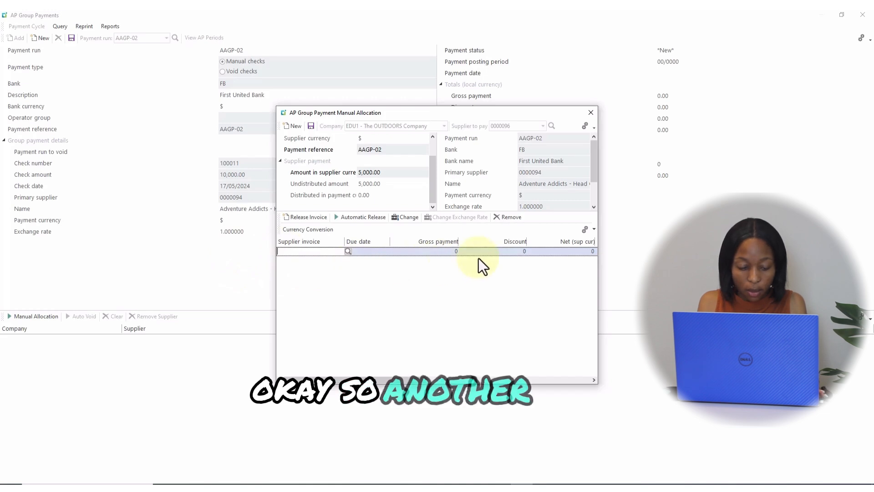
{"action": "type", "text": "aa-n100"}
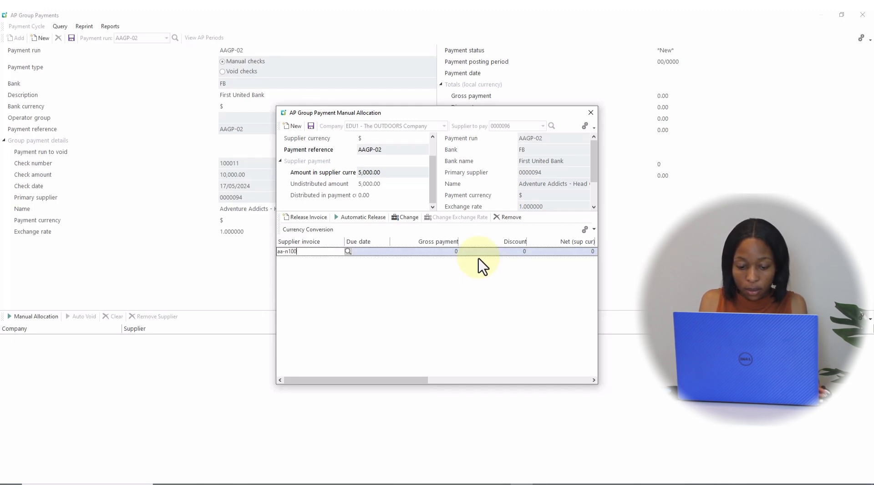
{"action": "key", "text": "BackSpace"}
{"action": "key", "text": "BackSpace"}
{"action": "key", "text": "BackSpace"}
{"action": "key", "text": "BackSpace"}
{"action": "key", "text": "BackSpace"}
{"action": "key", "text": "BackSpace"}
{"action": "key", "text": "BackSpace"}
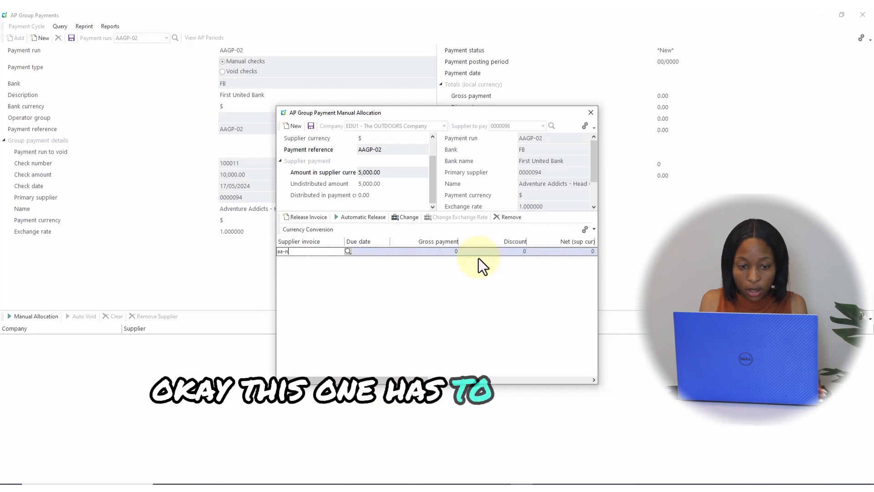
{"action": "type", "text": "AA"}
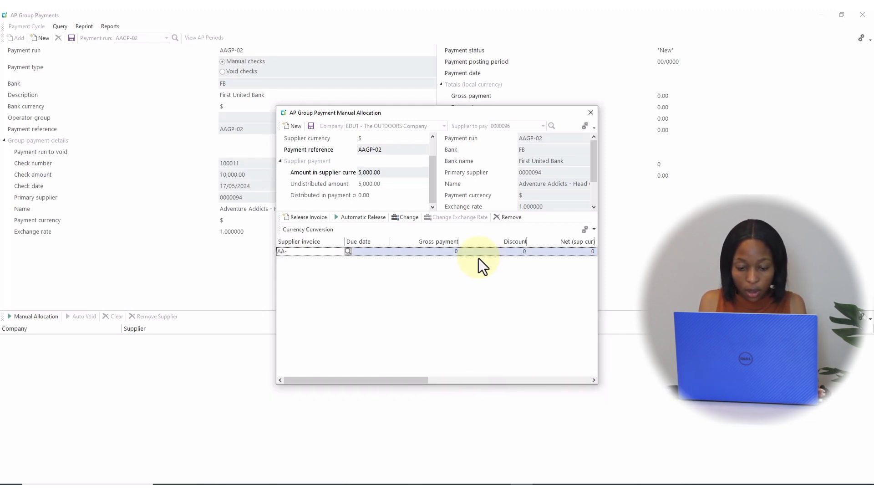
{"action": "type", "text": "-"}
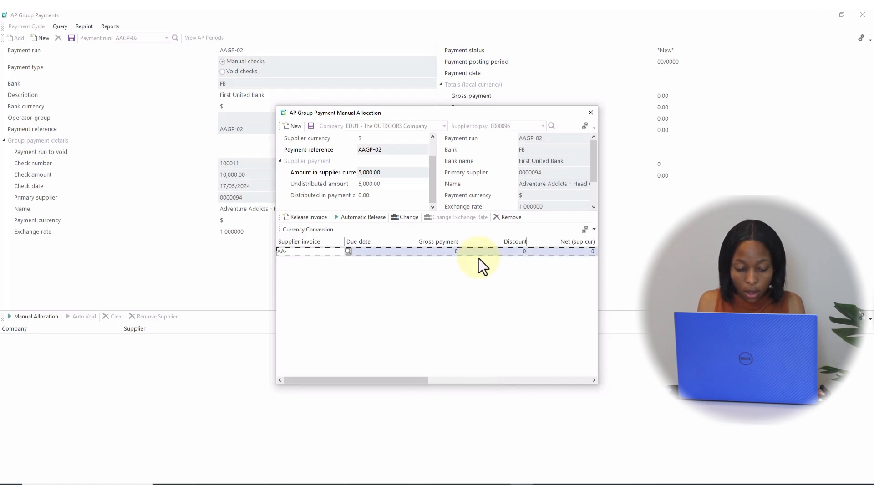
{"action": "type", "text": "S10"}
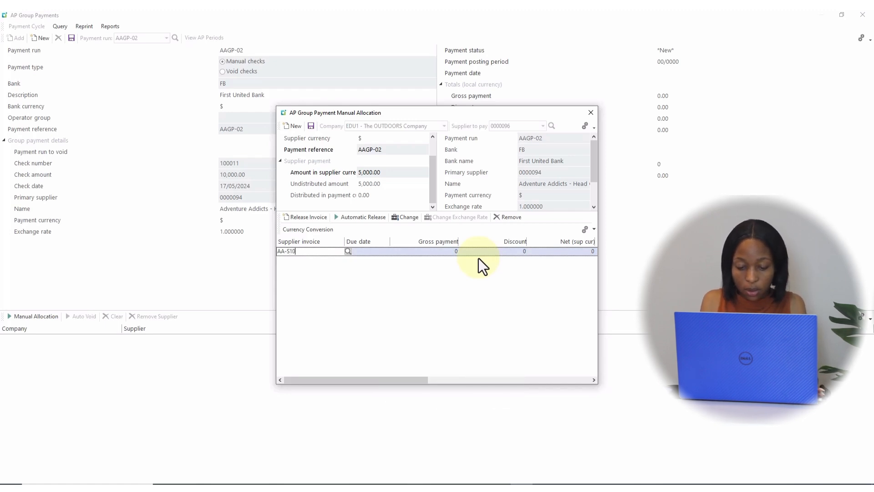
{"action": "type", "text": "002"}
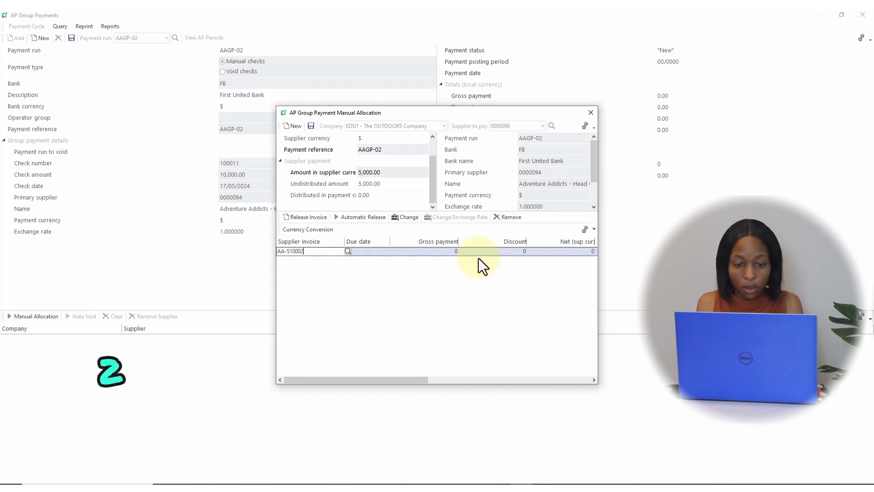
{"action": "key", "text": "Tab"}
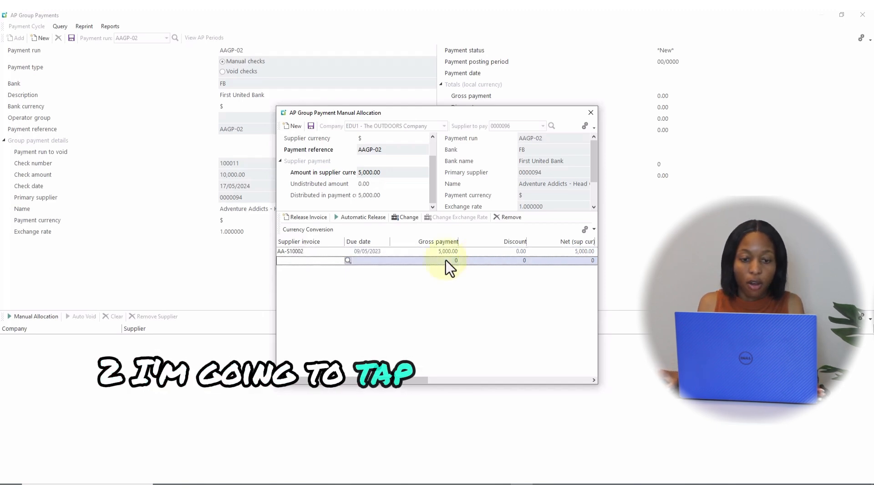
{"action": "left_click", "coordinate": [312, 126]}
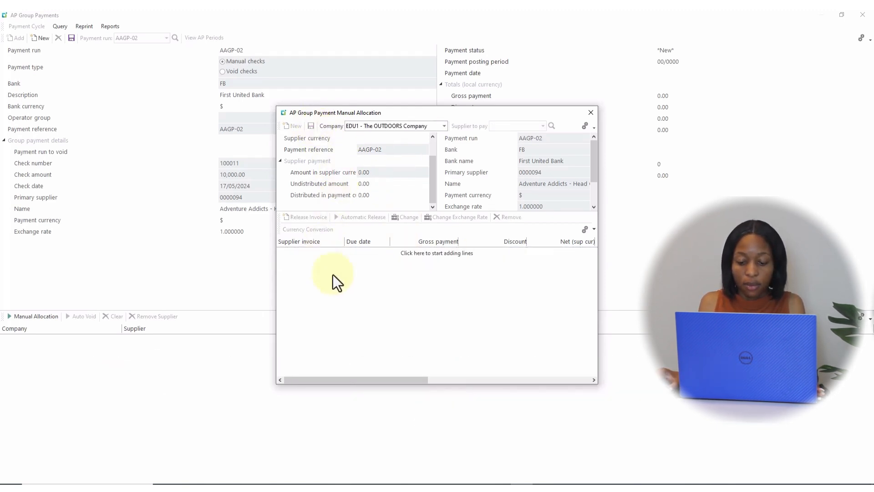
{"action": "left_click", "coordinate": [590, 112]}
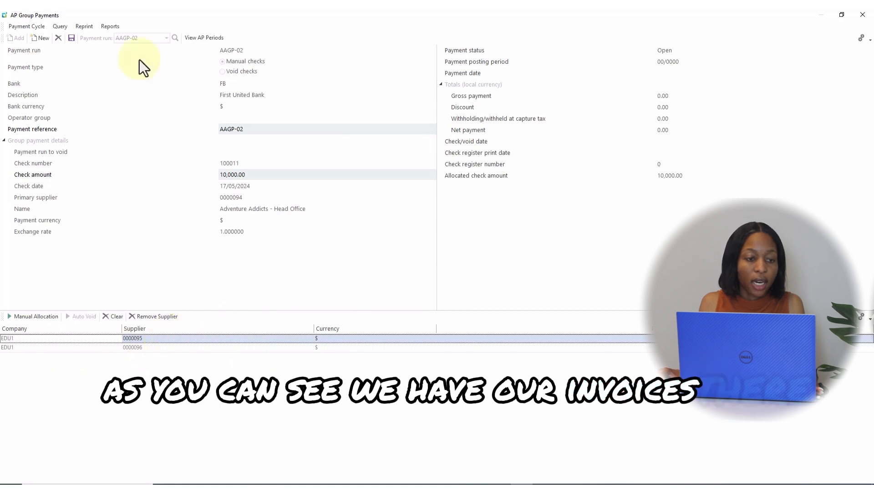
Step: Execute payment run AAGP-02 with payment date 17/05/2024, confirm processing, then close the payment windows
{"action": "left_click", "coordinate": [37, 29]}
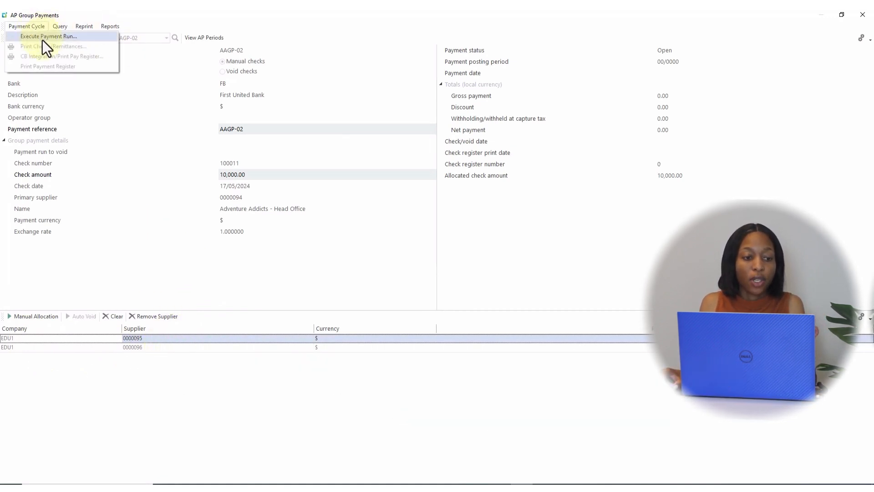
{"action": "left_click", "coordinate": [42, 39]}
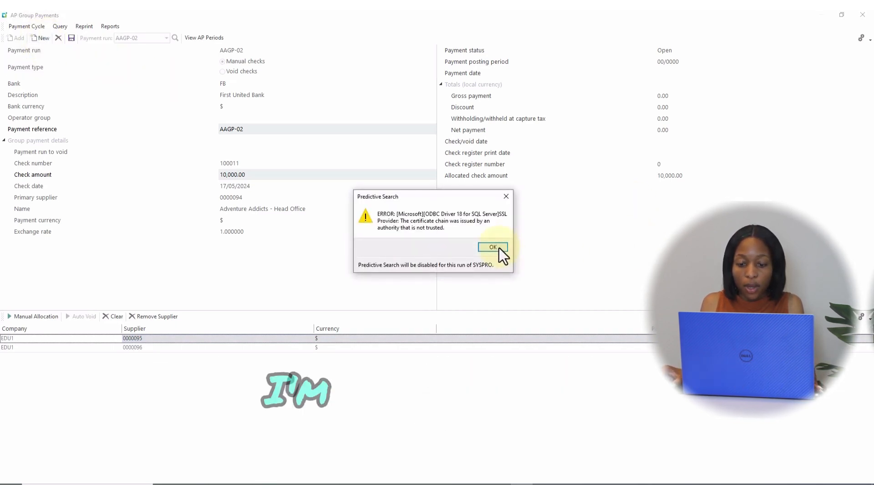
{"action": "left_click", "coordinate": [499, 248]}
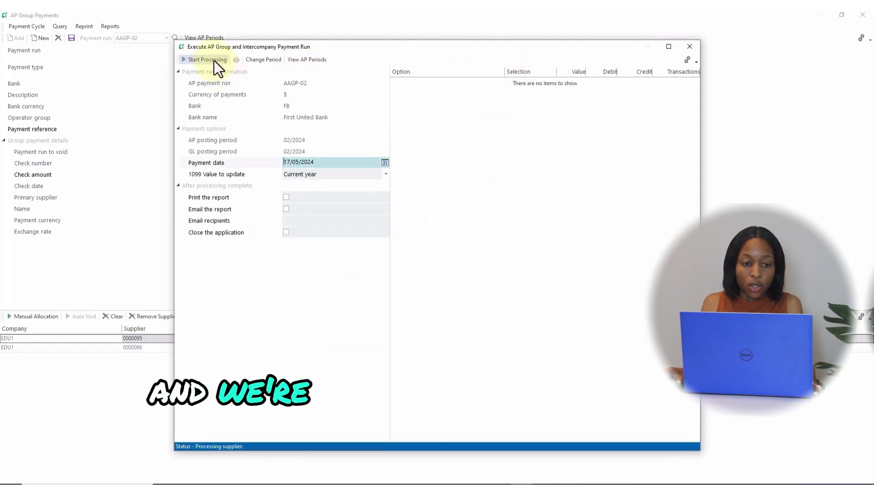
{"action": "left_click", "coordinate": [214, 61]}
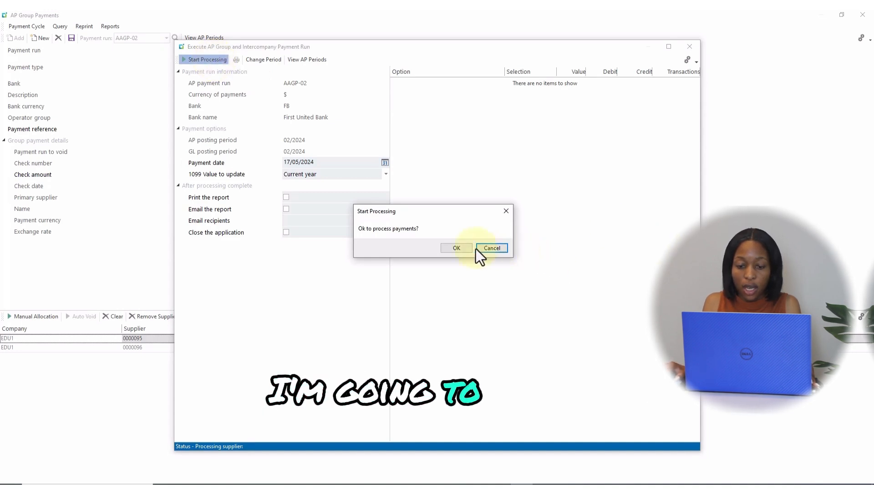
{"action": "left_click", "coordinate": [457, 248]}
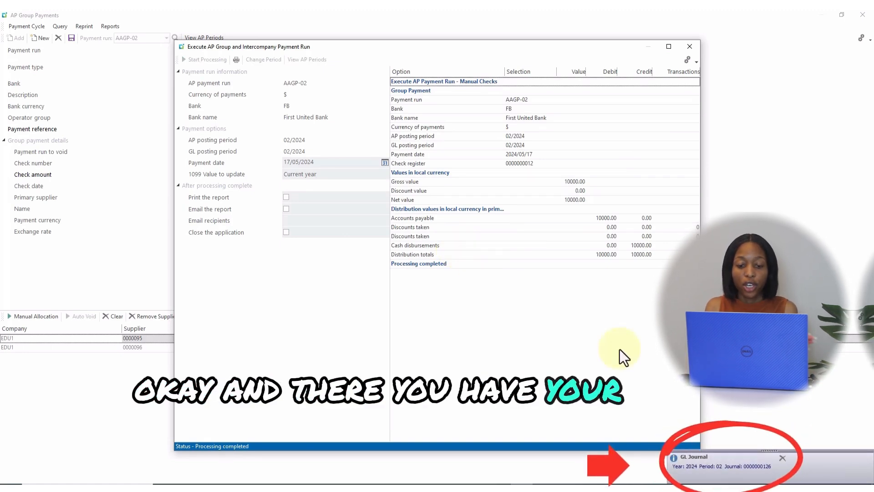
{"action": "left_click", "coordinate": [690, 46]}
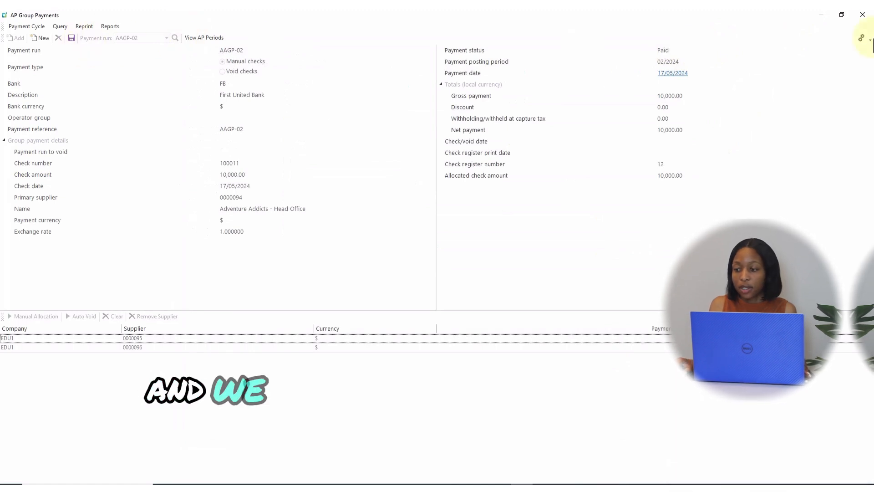
{"action": "left_click", "coordinate": [863, 16]}
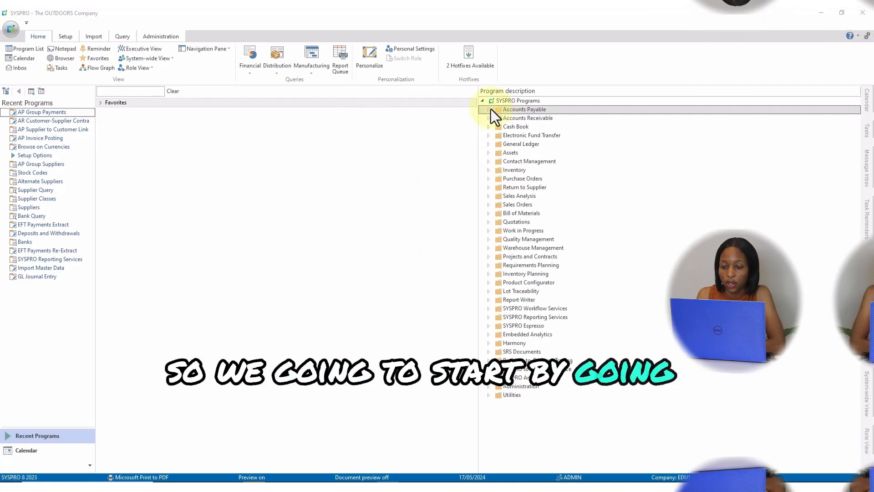
Step: Open AP Group Payments from Accounts Payable Payment Processing and maximize its window
{"action": "left_click", "coordinate": [488, 110]}
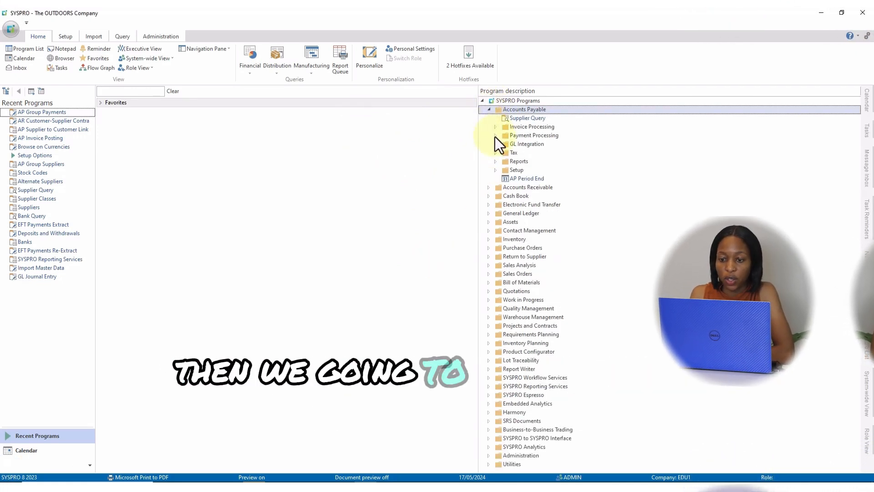
{"action": "left_click", "coordinate": [496, 136]}
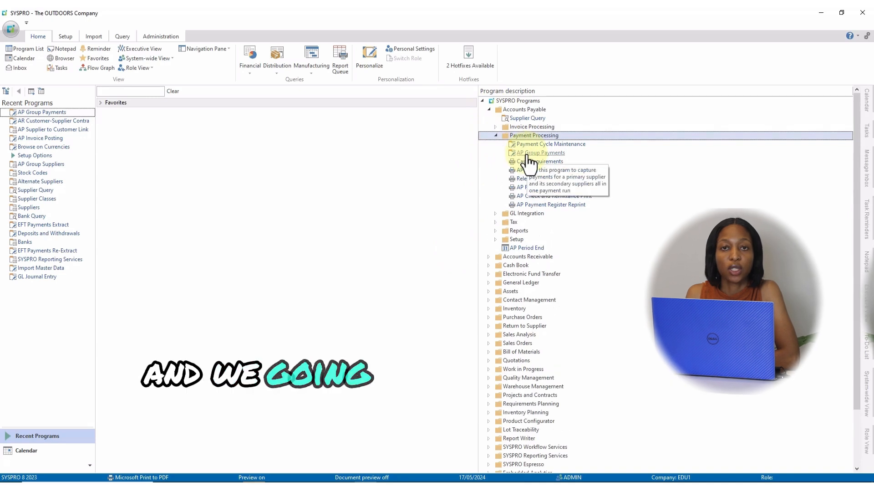
{"action": "double_click", "coordinate": [539, 154]}
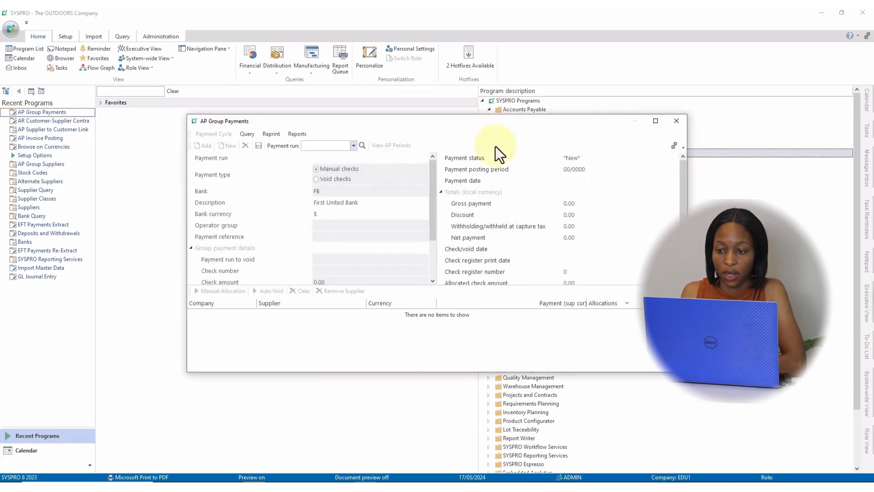
{"action": "left_click", "coordinate": [654, 122]}
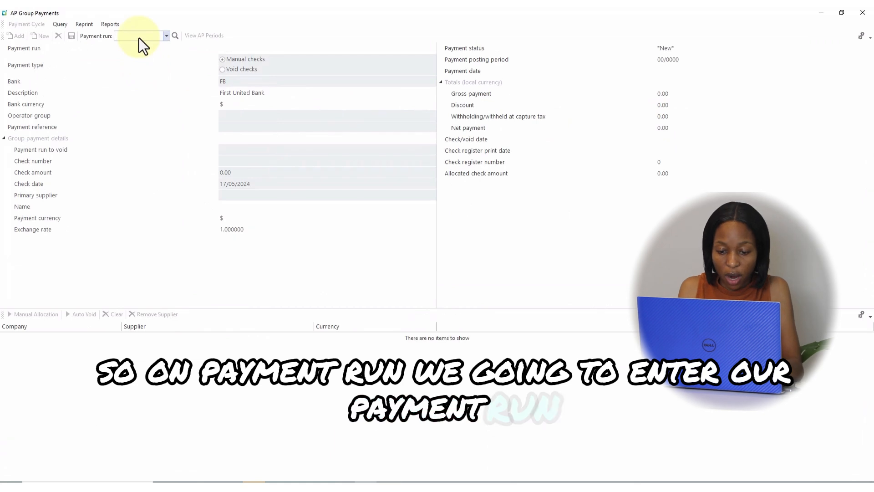
Step: Create payment run CCIGP01
{"action": "type", "text": "CCIG"}
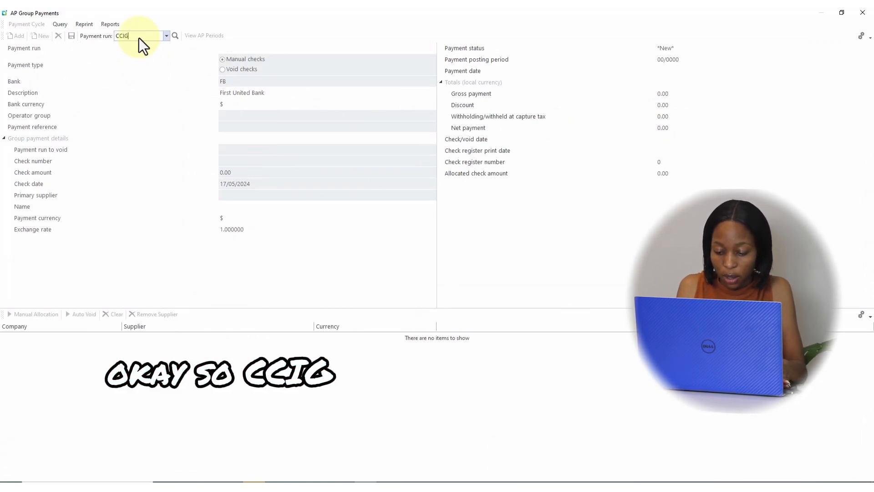
{"action": "type", "text": "P01"}
{"action": "key", "text": "Return"}
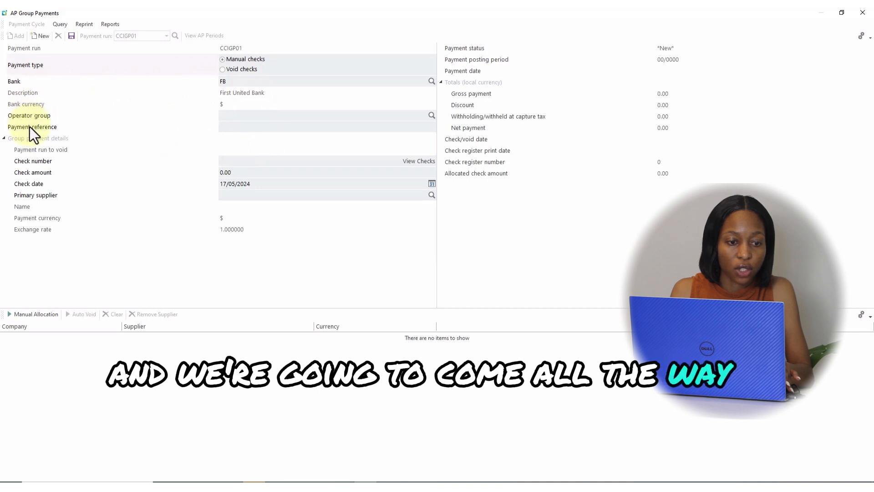
Step: Set the payment reference to CCIGP01 and the check number to 100012
{"action": "left_click", "coordinate": [228, 127]}
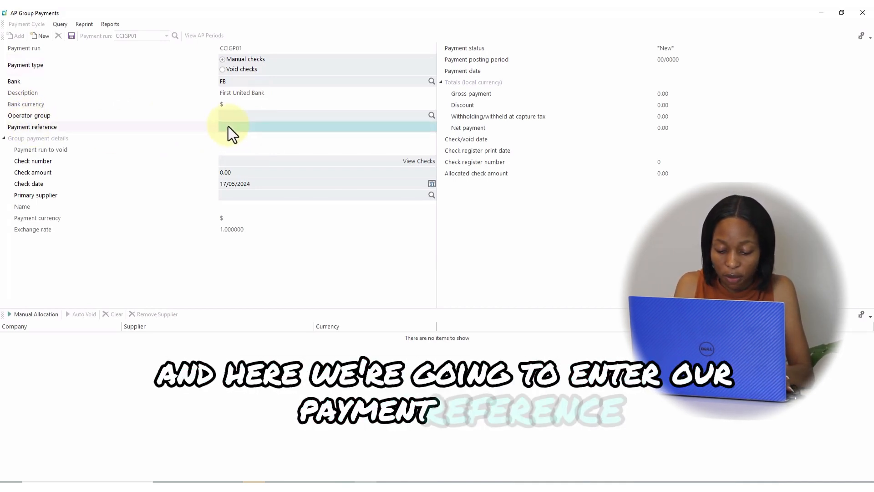
{"action": "type", "text": "CCIGP01"}
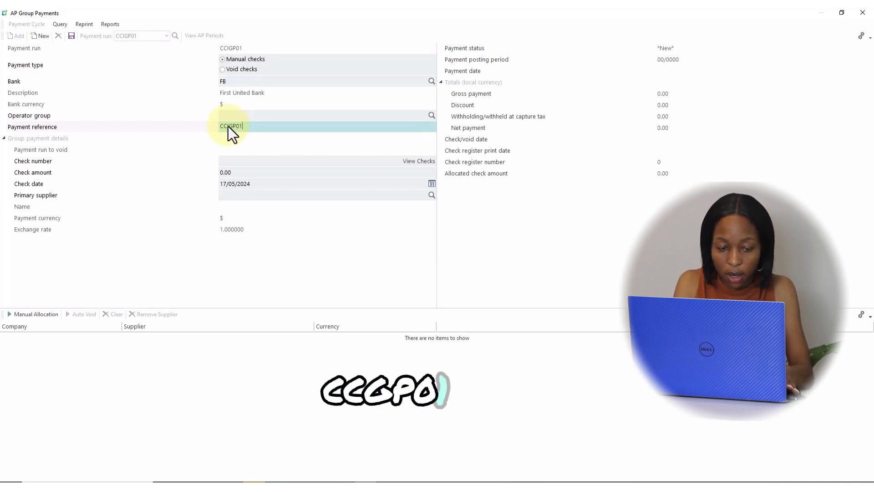
{"action": "key", "text": "Tab"}
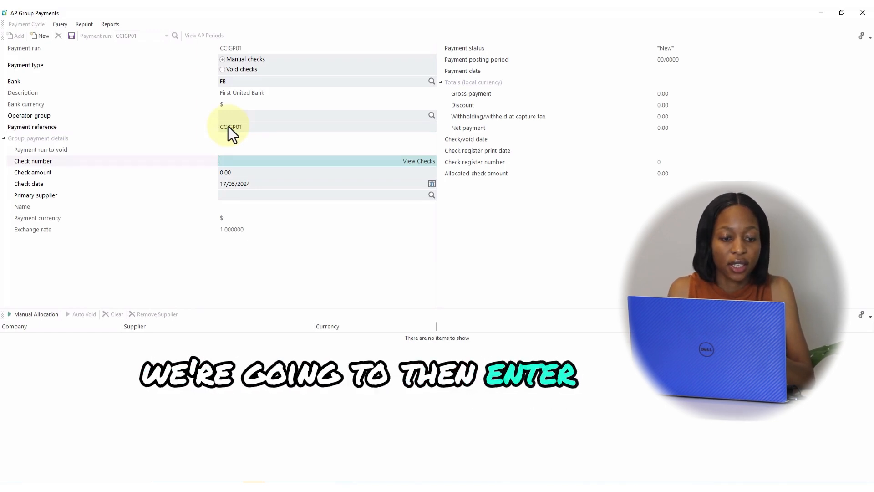
{"action": "type", "text": "100"}
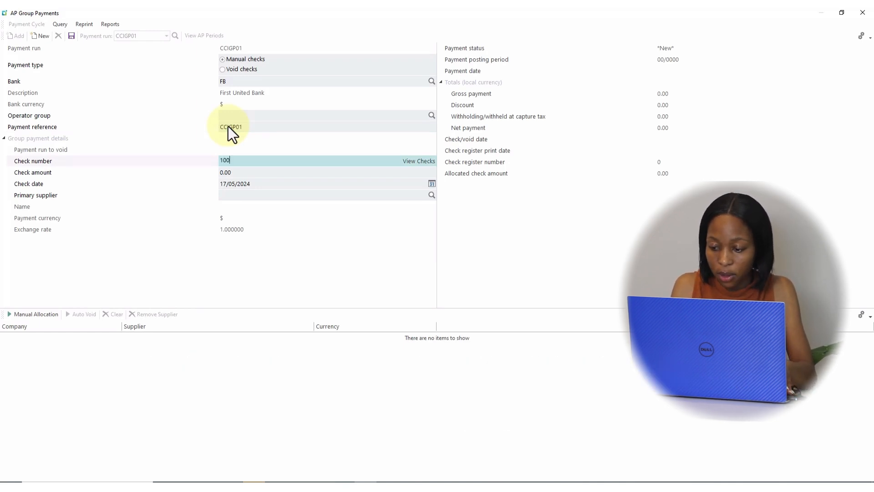
{"action": "type", "text": "012"}
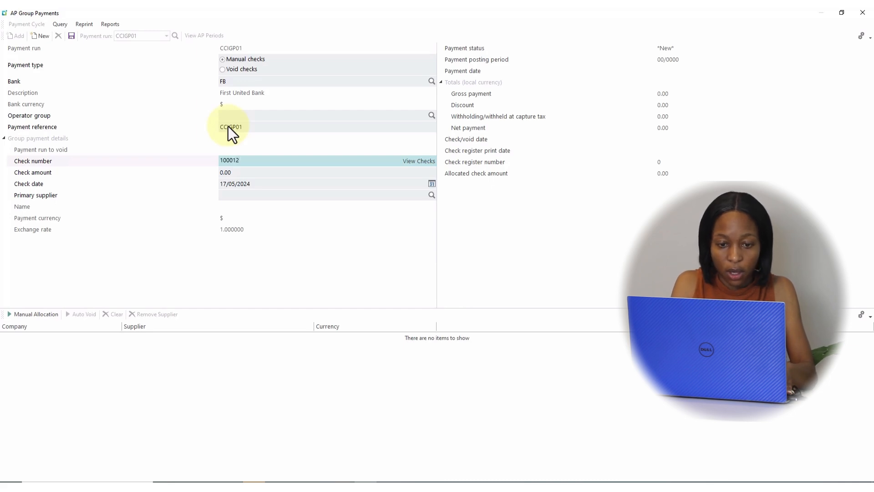
{"action": "key", "text": "Tab"}
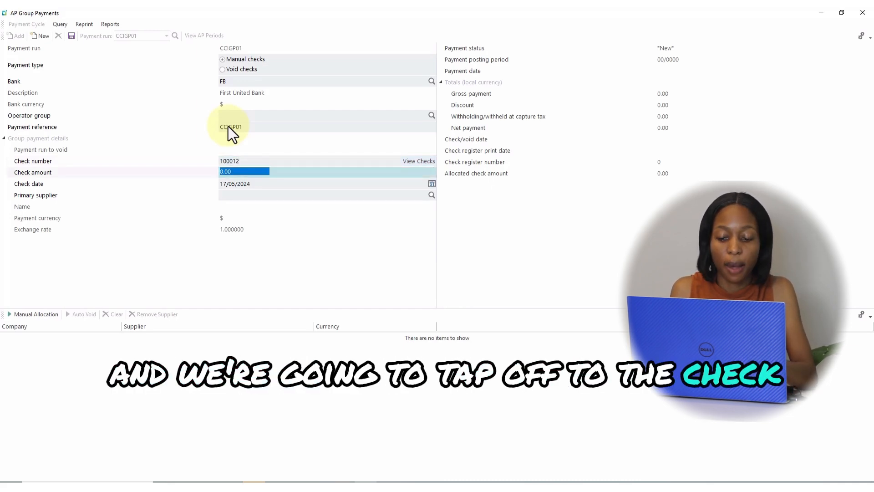
Step: Enter a check amount of 10000 and set the primary supplier to 0000100
{"action": "type", "text": "1000"}
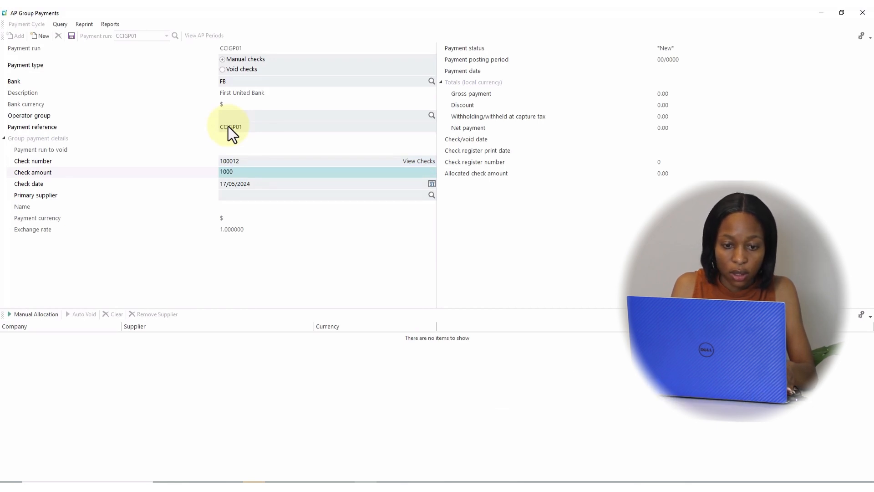
{"action": "type", "text": "0"}
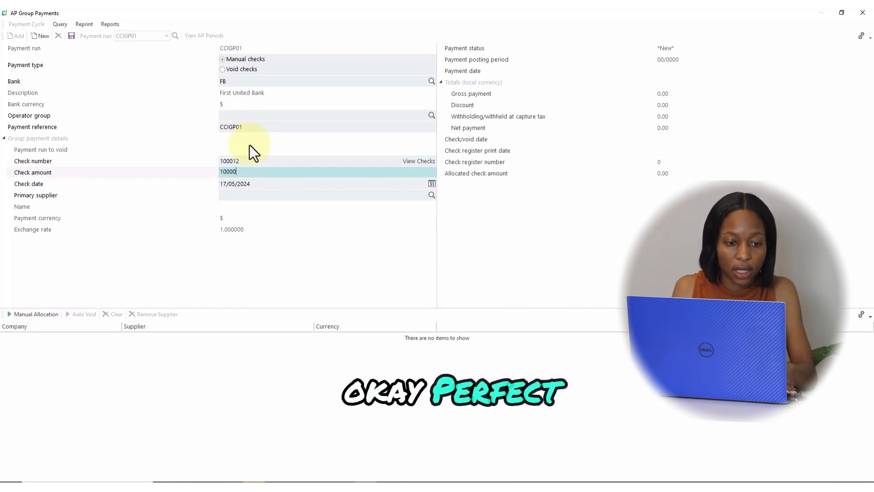
{"action": "left_click", "coordinate": [239, 196]}
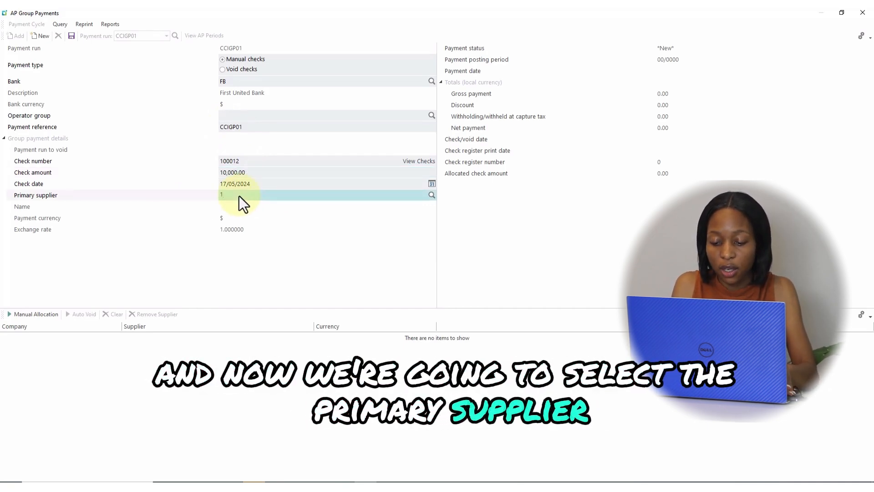
{"action": "type", "text": "100"}
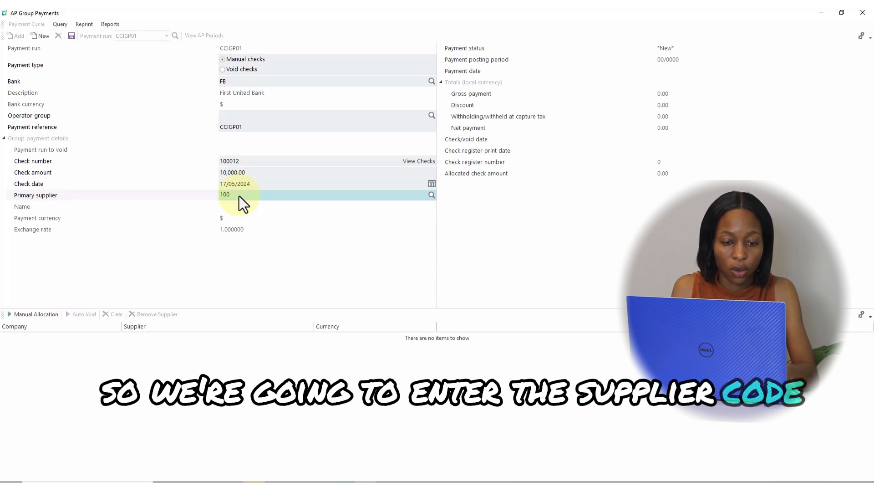
{"action": "key", "text": "Tab"}
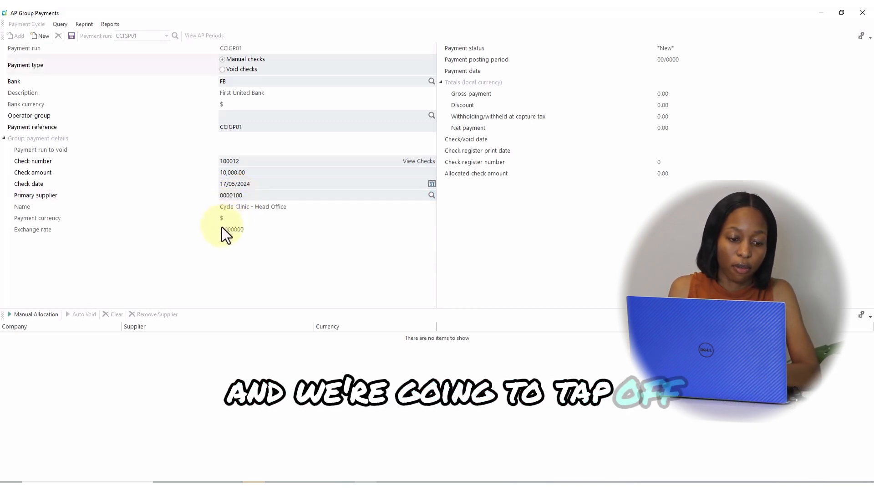
Step: Save the payment run and open manual allocation for company EDU1 with supplier to pay 0000100
{"action": "left_click", "coordinate": [30, 316]}
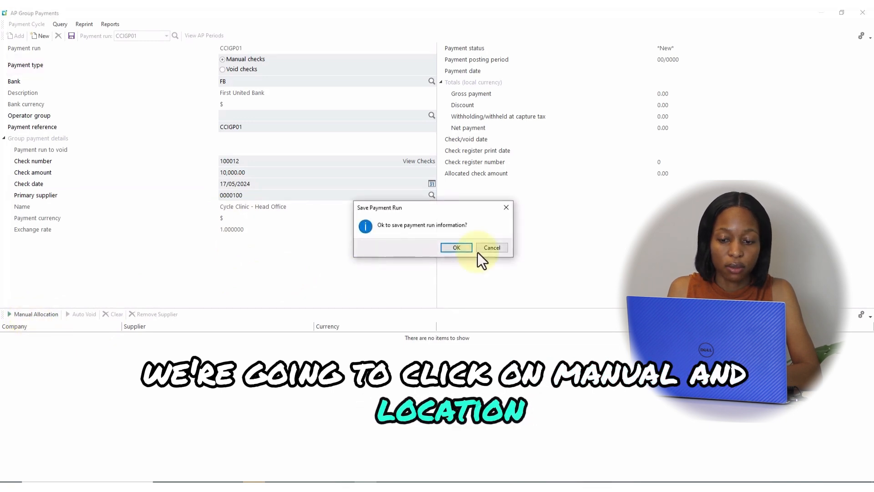
{"action": "left_click", "coordinate": [450, 247]}
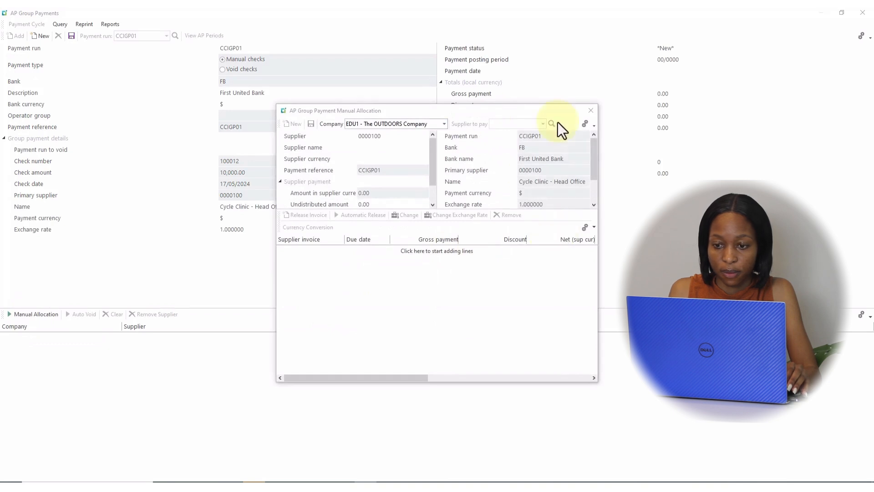
{"action": "left_click", "coordinate": [378, 121]}
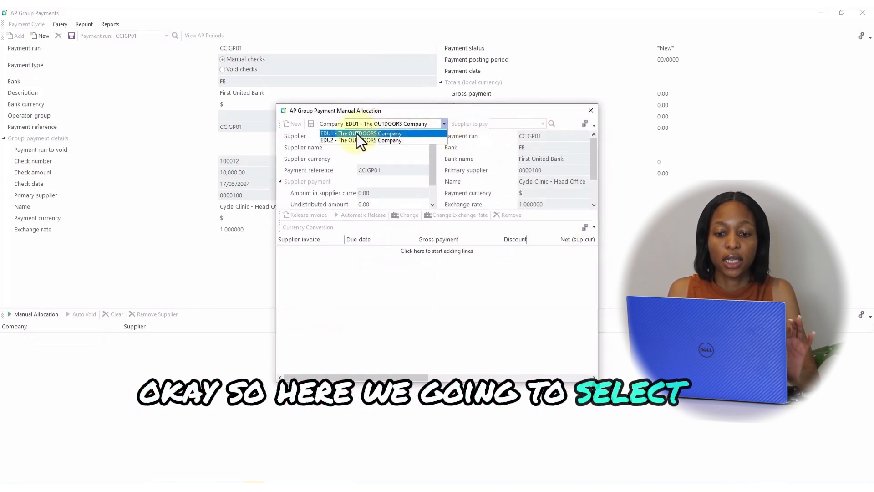
{"action": "left_click", "coordinate": [356, 133]}
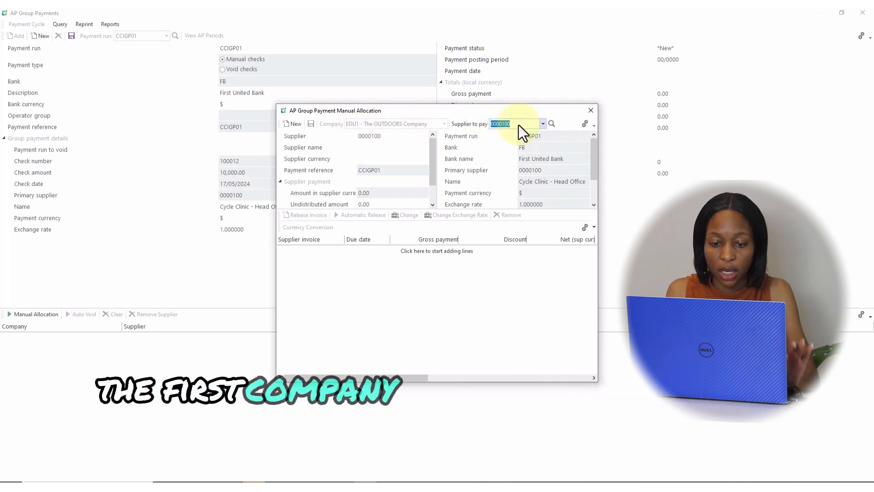
{"action": "key", "text": "Return"}
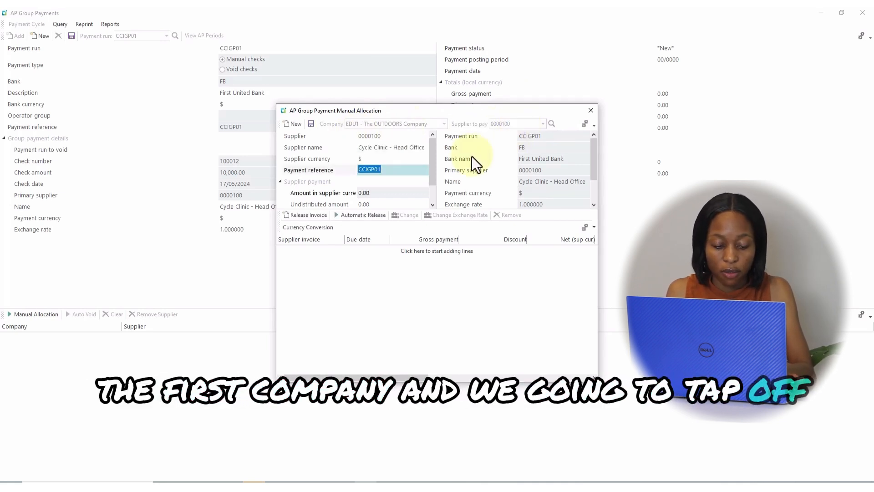
Step: Enter 5000 as the amount in supplier currency for supplier 0000100
{"action": "key", "text": "Tab"}
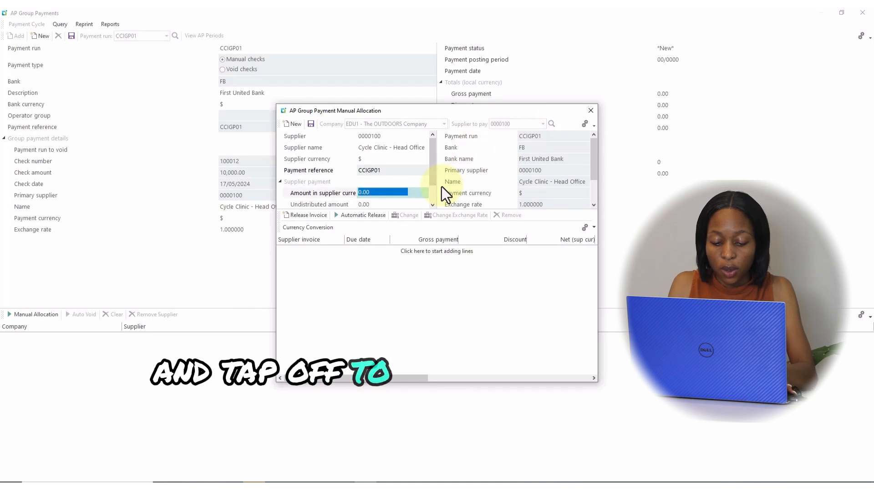
{"action": "type", "text": "5"}
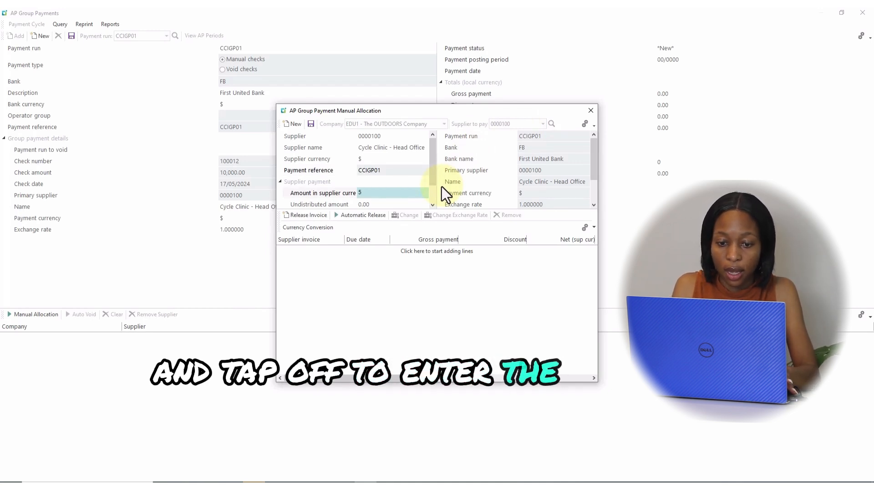
{"action": "type", "text": "00"}
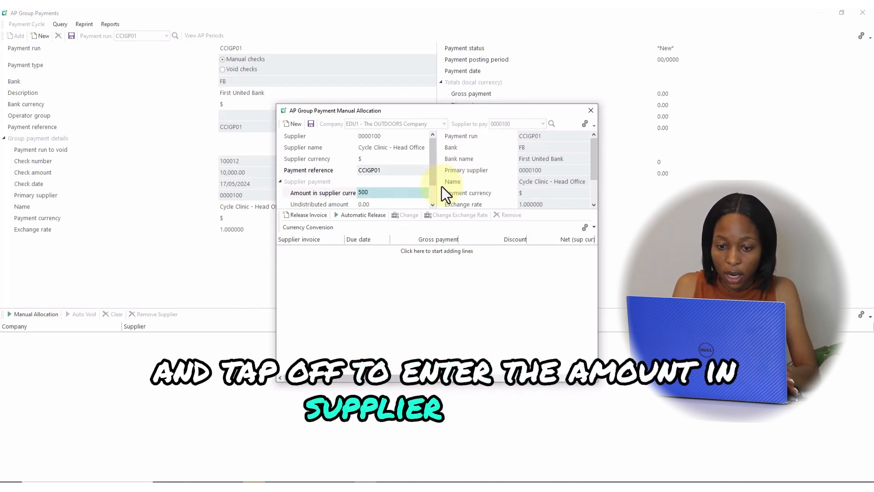
{"action": "type", "text": "0"}
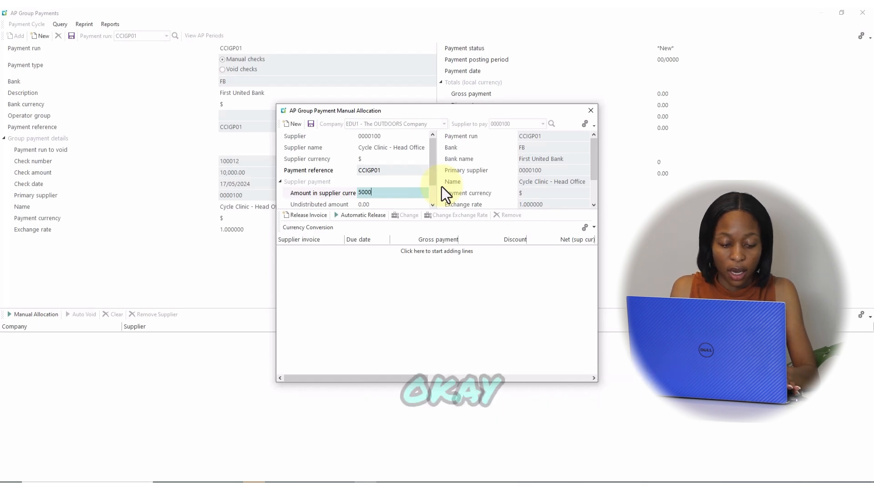
{"action": "key", "text": "Tab"}
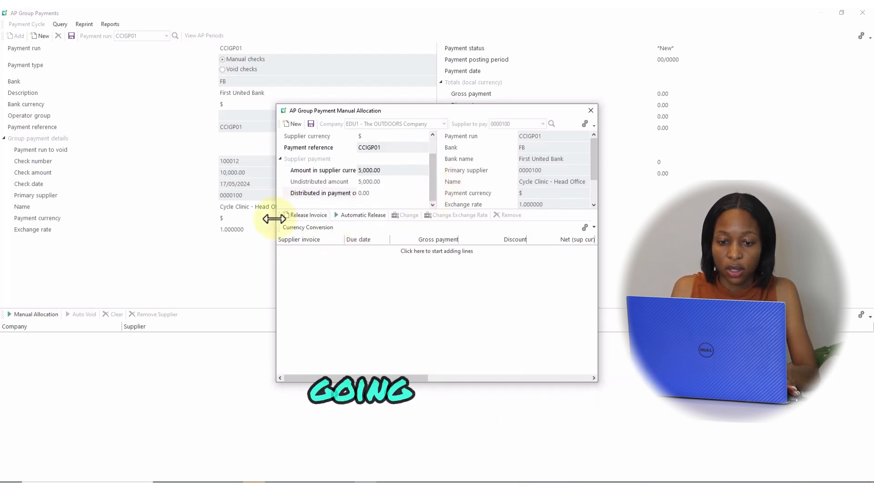
Step: Release invoice CC-N10001 for payment and save the supplier's allocation
{"action": "left_click", "coordinate": [308, 215]}
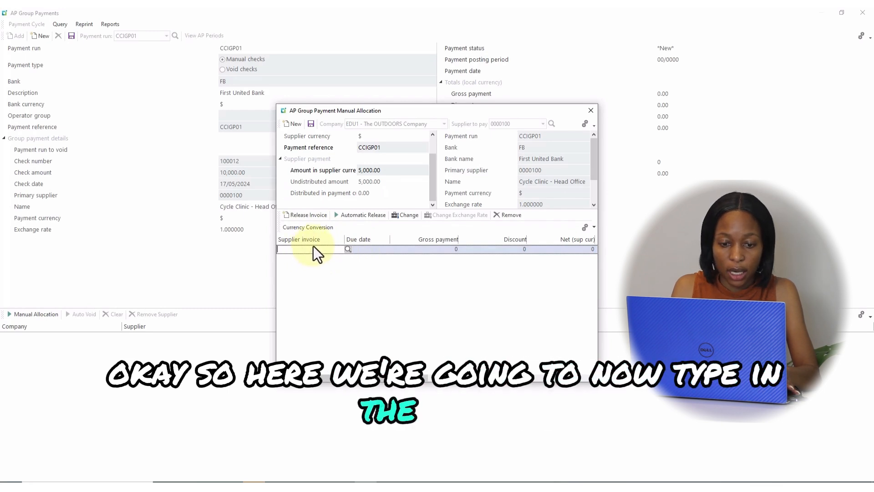
{"action": "type", "text": "CC"}
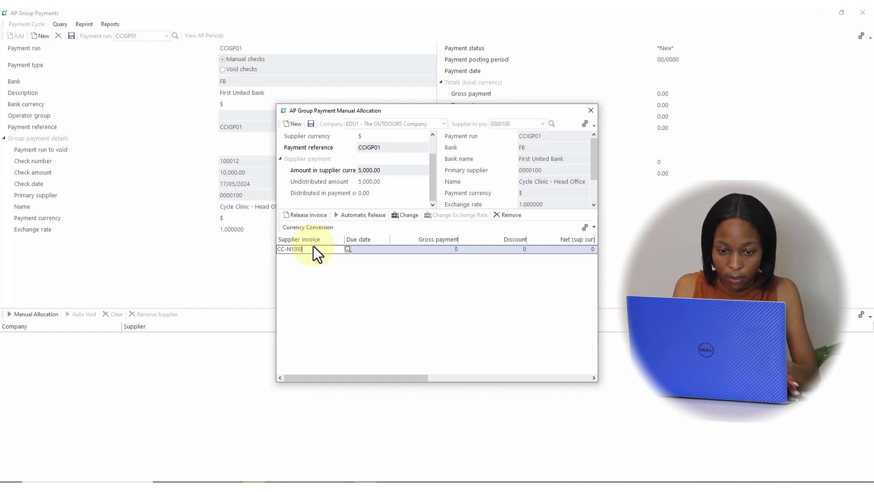
{"action": "type", "text": "-N10001"}
{"action": "key", "text": "Return"}
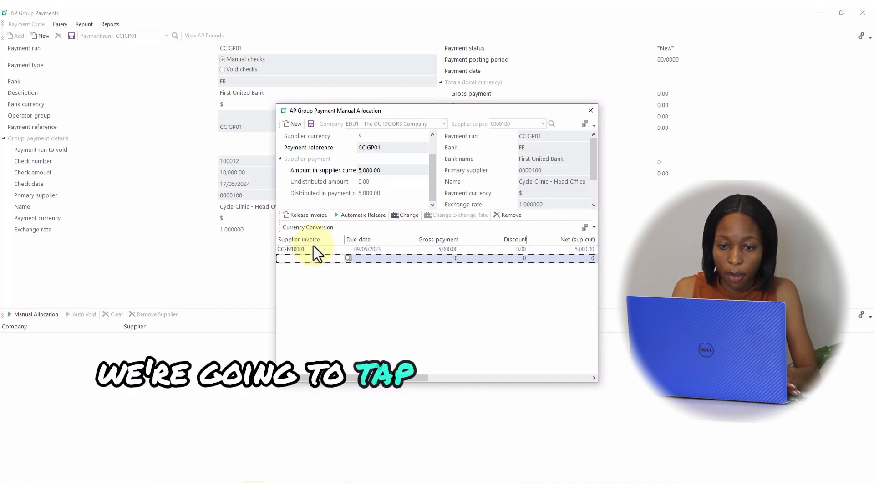
{"action": "left_click", "coordinate": [309, 124]}
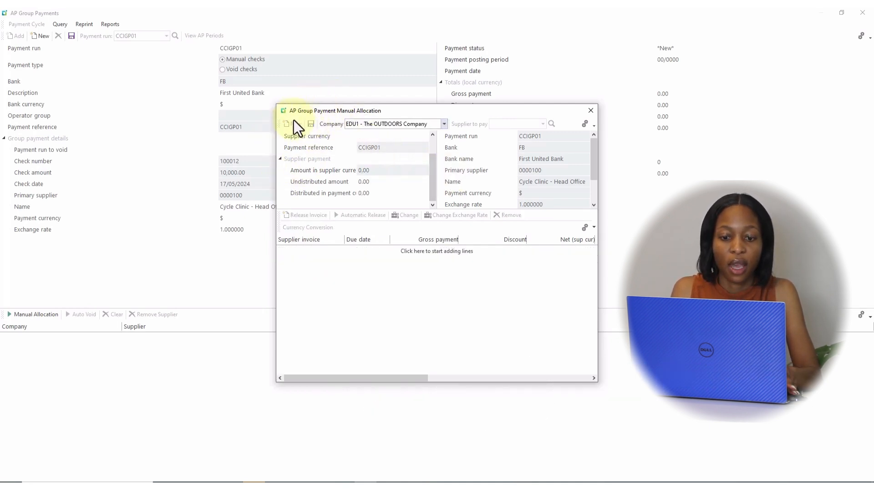
Step: Switch the allocation to company EDU2 and select supplier to pay 0000101
{"action": "left_click", "coordinate": [444, 124]}
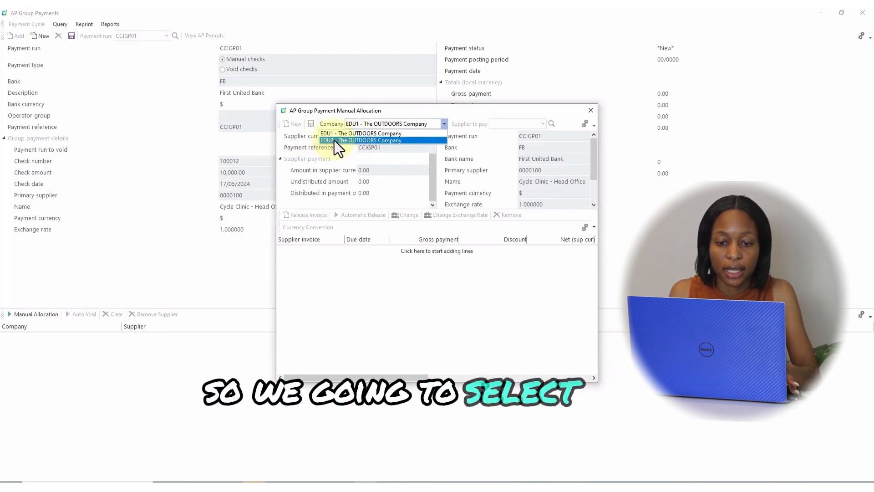
{"action": "left_click", "coordinate": [349, 140]}
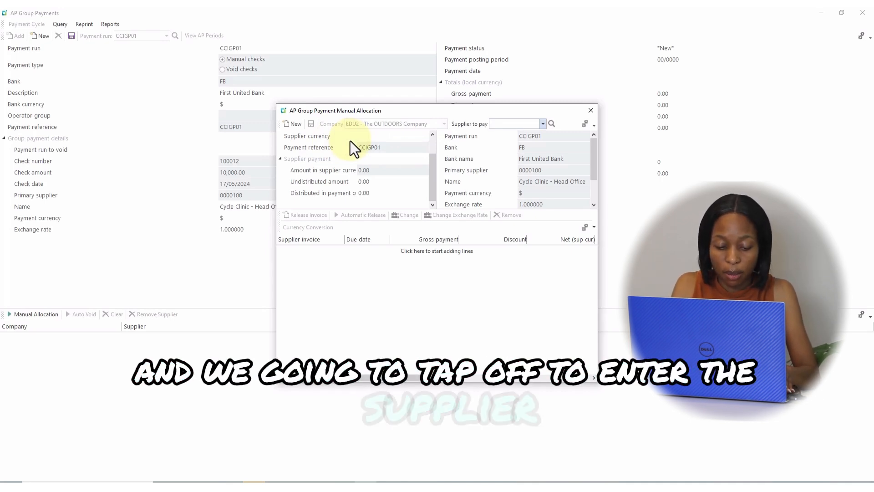
{"action": "type", "text": "101"}
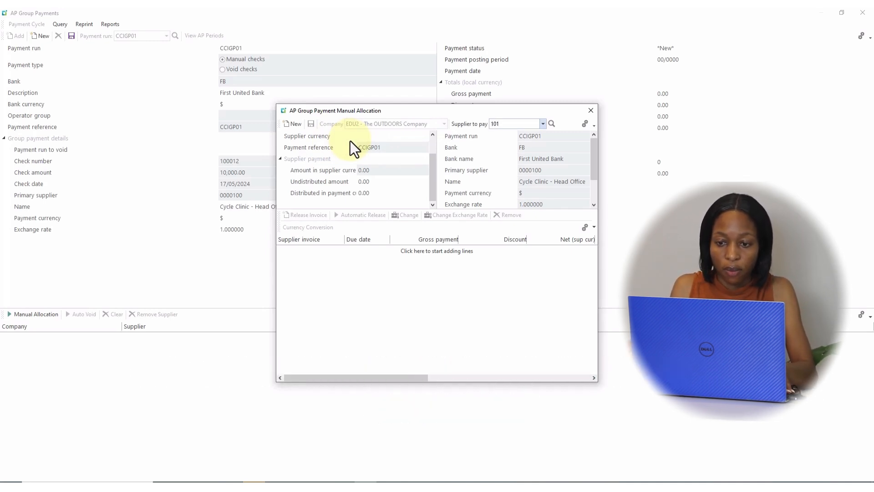
{"action": "key", "text": "Tab"}
{"action": "key", "text": "Tab"}
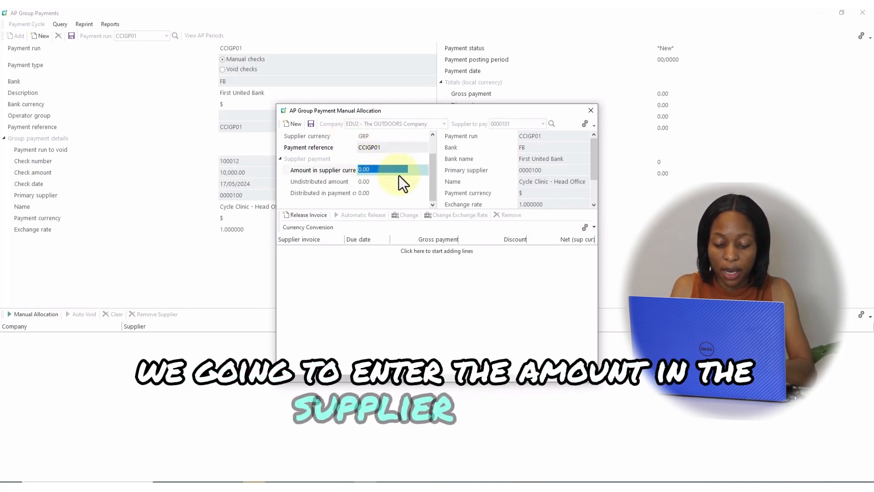
Step: Enter 5000 as the amount in supplier currency for supplier 0000101 and start a new invoice line
{"action": "type", "text": "5000"}
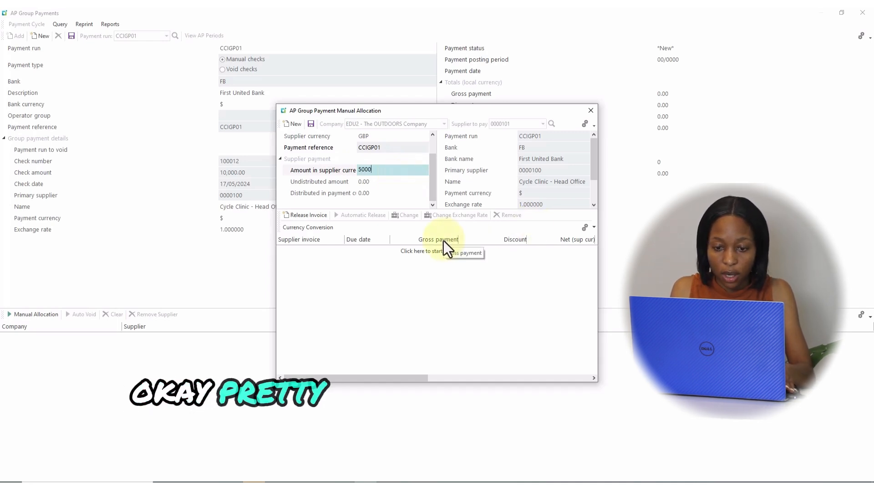
{"action": "left_click", "coordinate": [309, 218]}
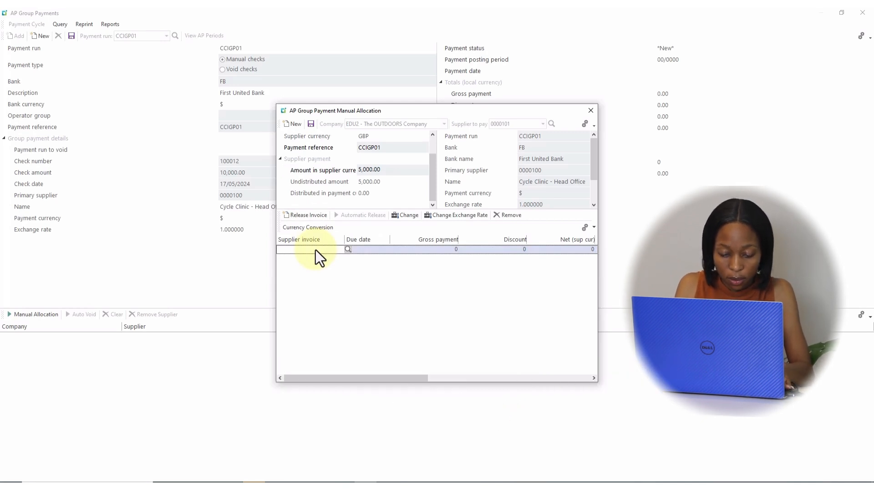
Step: Try to enter invoice CC-C10002 on the allocation line
{"action": "type", "text": "CC-C10002"}
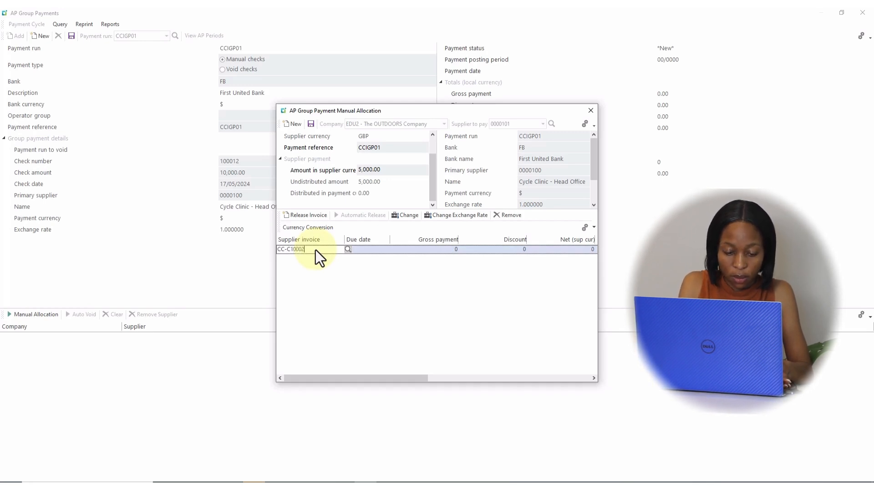
{"action": "key", "text": "Return"}
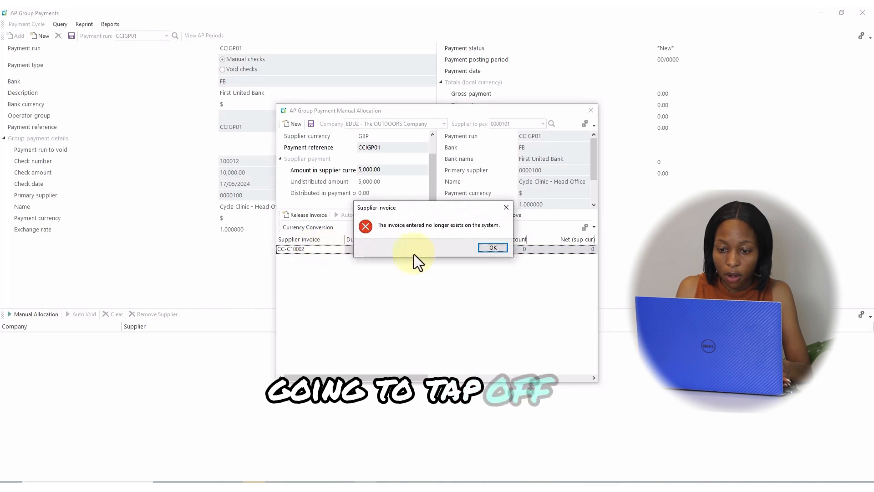
{"action": "left_click", "coordinate": [490, 248]}
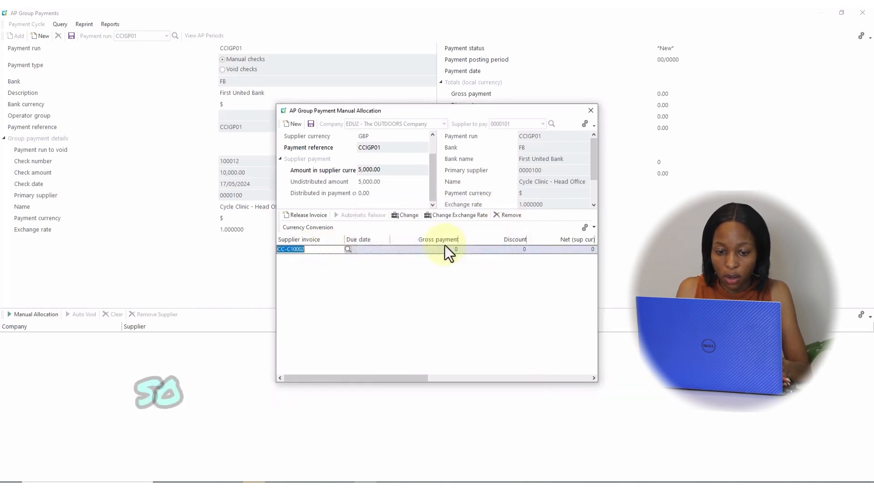
Step: Look up and select invoice CC-G10002 for the allocation line, then save the supplier's allocation
{"action": "left_click", "coordinate": [348, 248]}
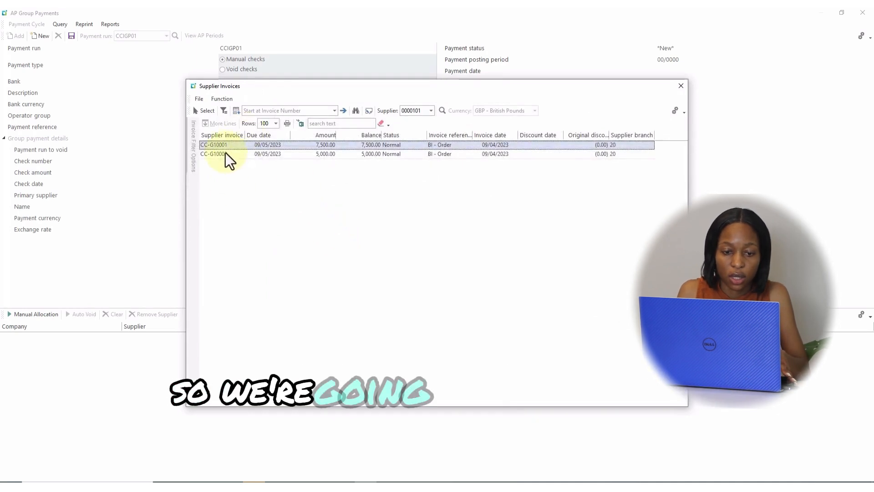
{"action": "left_click", "coordinate": [225, 154]}
{"action": "left_click", "coordinate": [211, 113]}
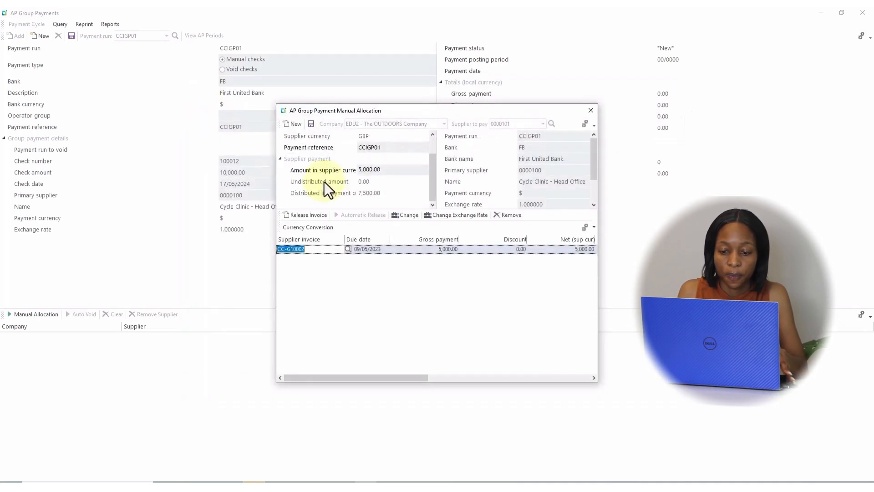
{"action": "left_click", "coordinate": [311, 126]}
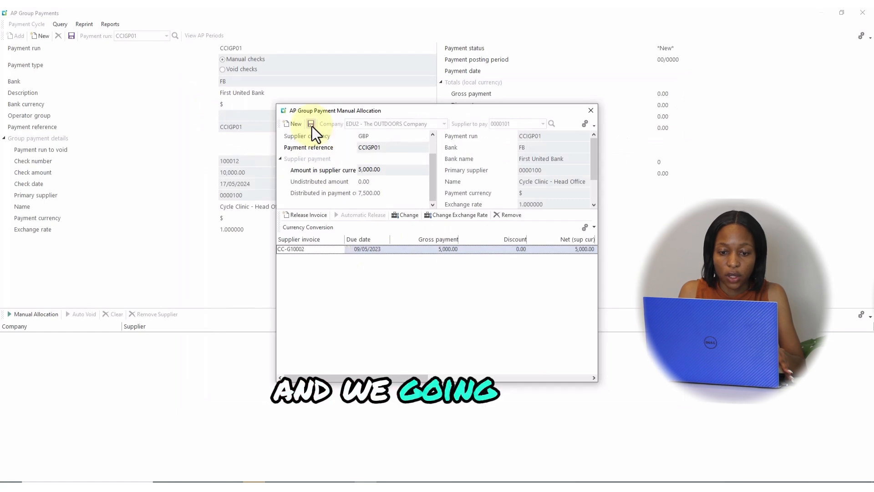
Step: Close the manual allocation window and save the payment run information
{"action": "left_click", "coordinate": [590, 111]}
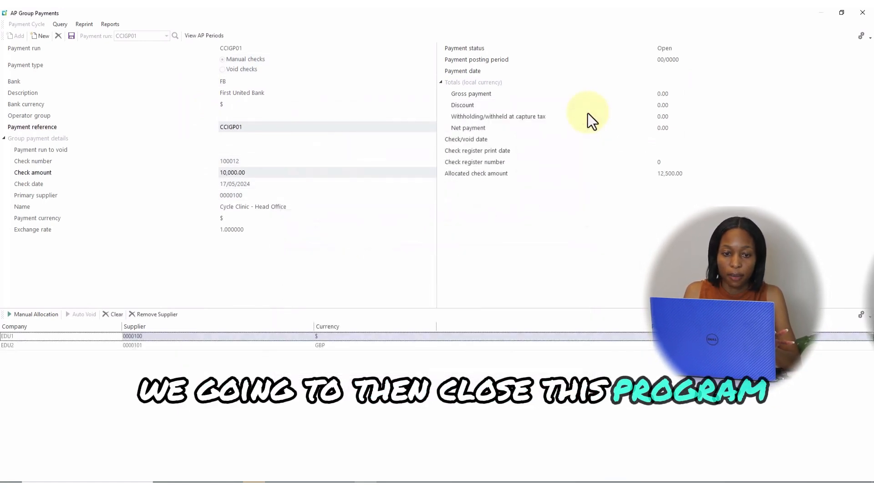
{"action": "left_click", "coordinate": [71, 39]}
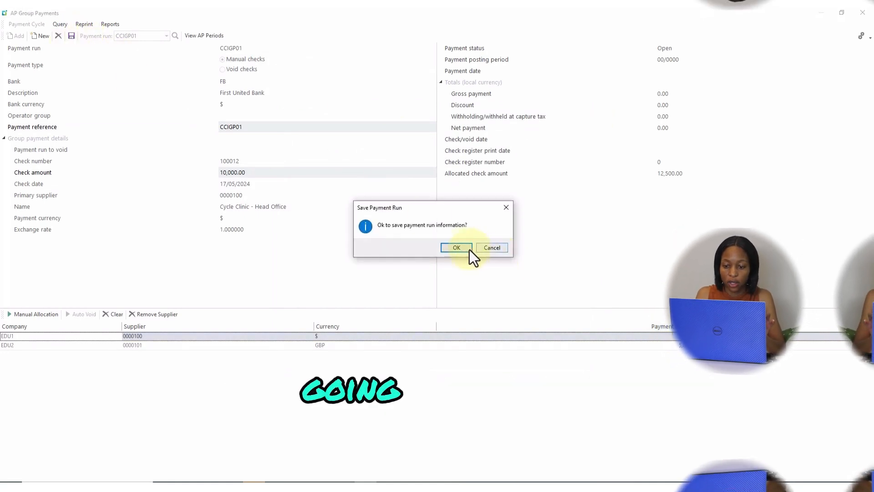
{"action": "left_click", "coordinate": [457, 247]}
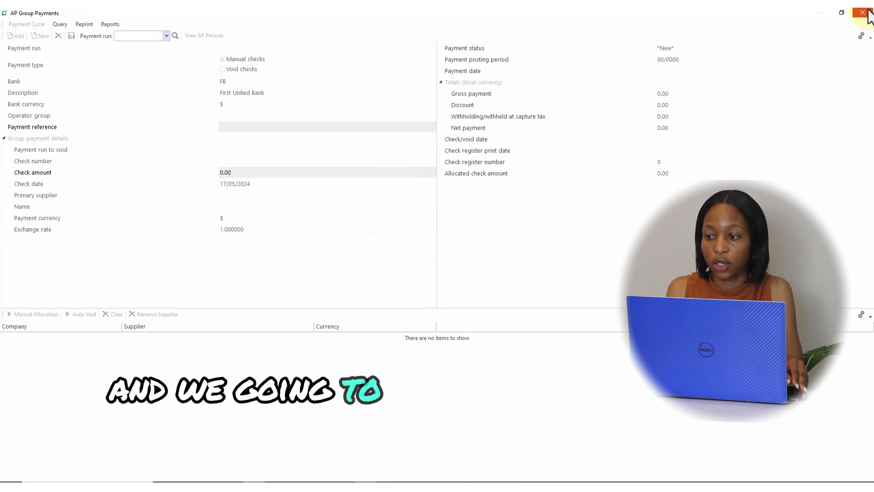
Step: Close the AP Group Payments program and collapse the Payment Processing folder
{"action": "left_click", "coordinate": [863, 13]}
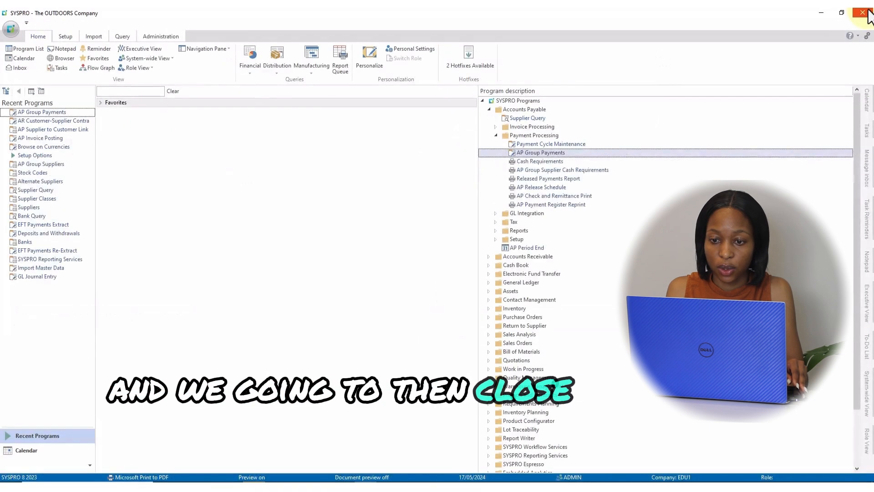
{"action": "left_click", "coordinate": [497, 135]}
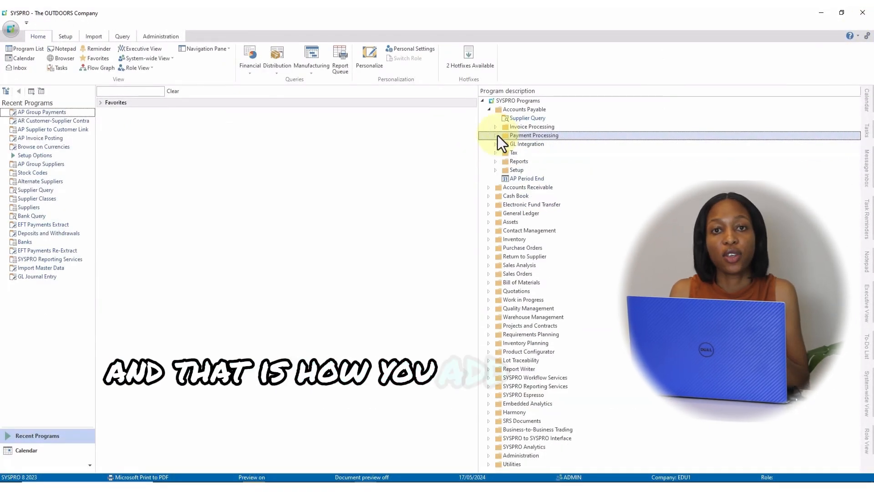